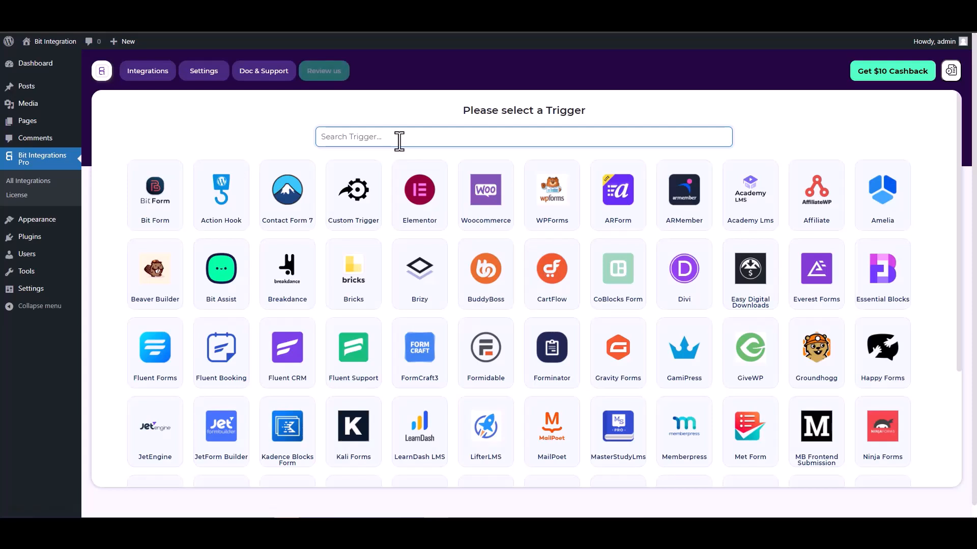
# Pick CoBlocks Form as the trigger and start fetching a form submission.
pyautogui.write('co')
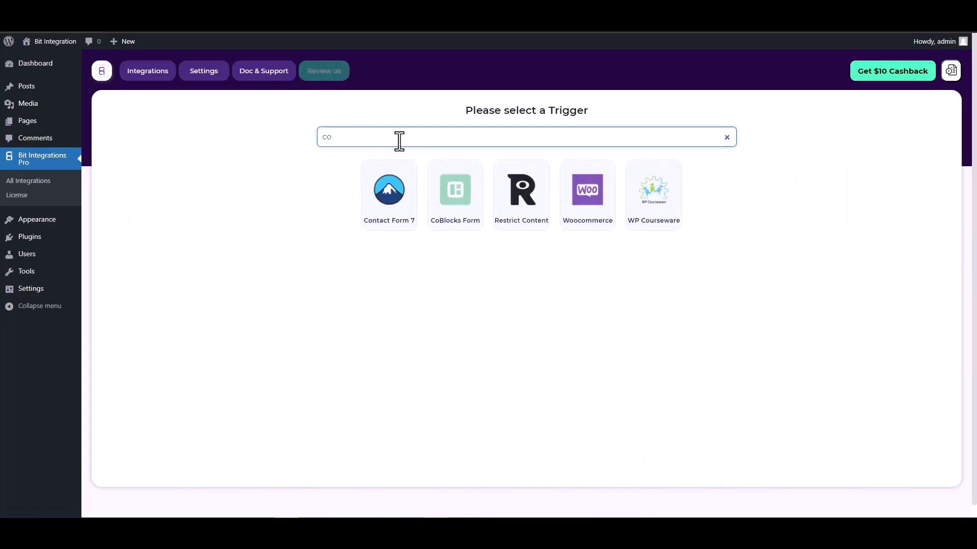
pyautogui.click(453, 195)
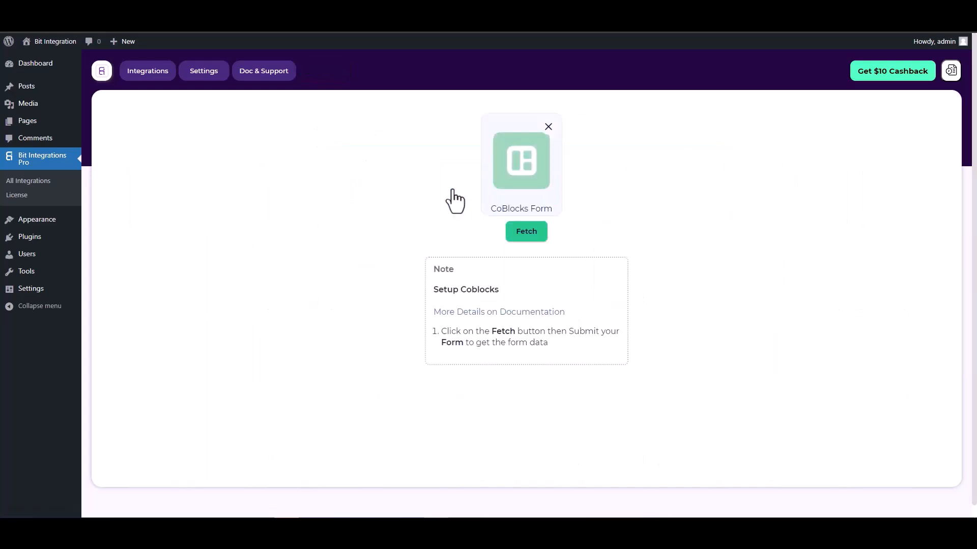
pyautogui.click(522, 239)
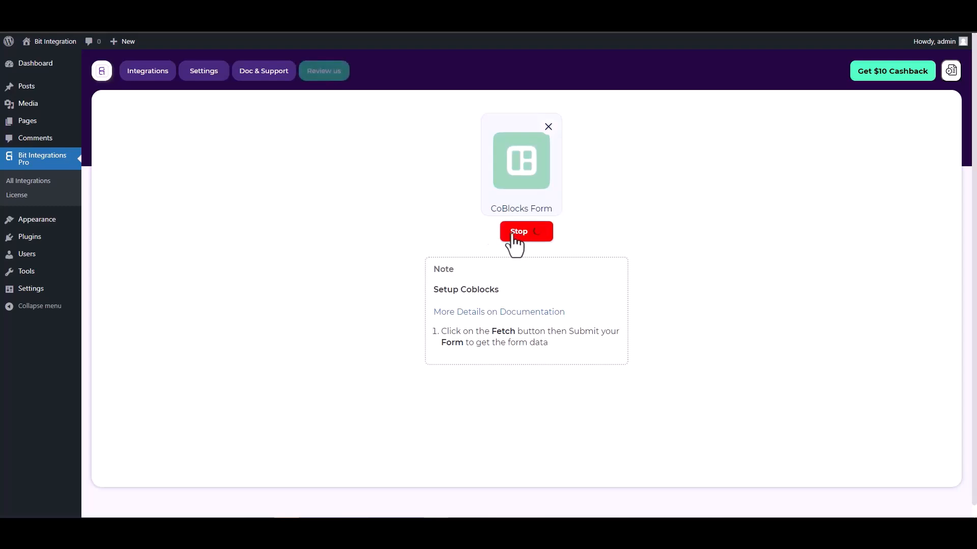
# Inspect the Hidden field block on the Coblock page in the WordPress editor.
pyautogui.hotkey('ctrl', 'Tab')
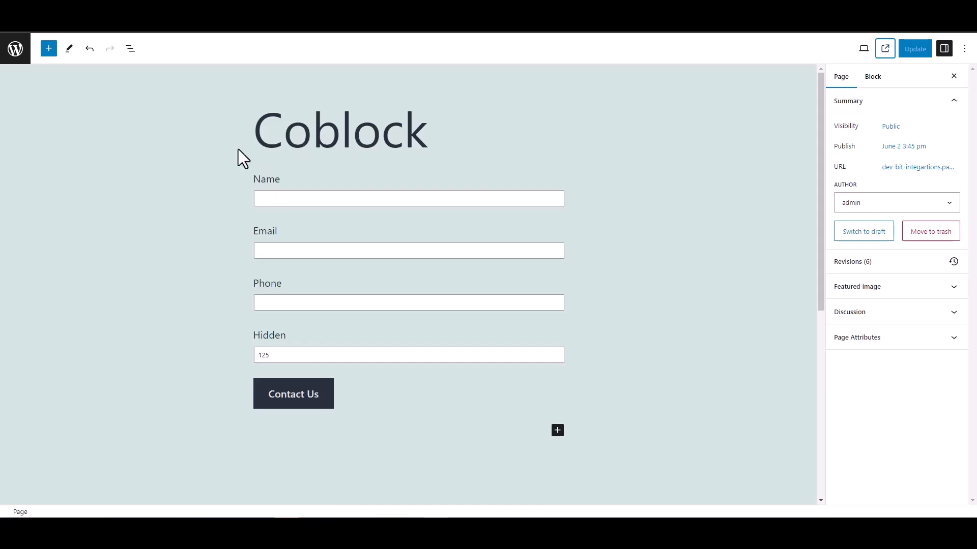
pyautogui.doubleClick(253, 337)
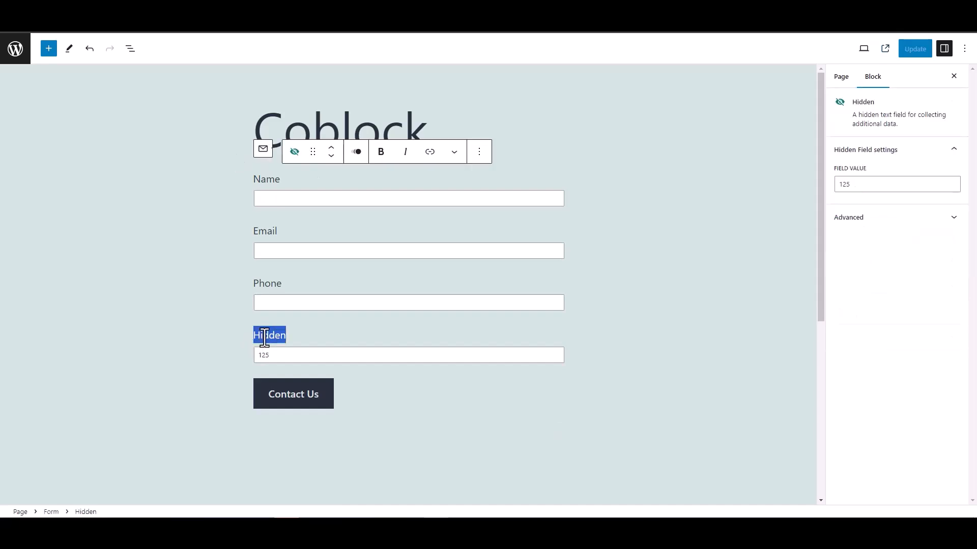
pyautogui.click(211, 315)
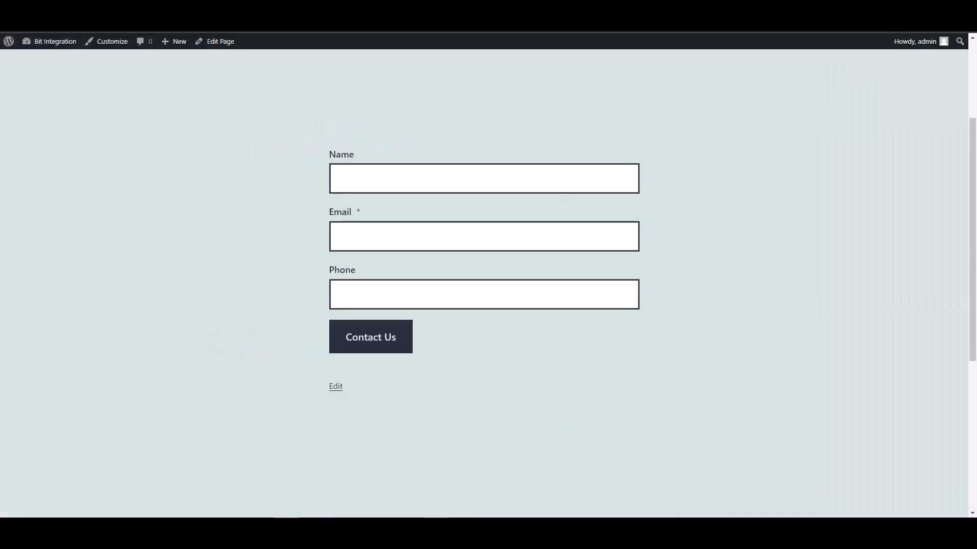
# Submit the Coblock form with name 'test', a test e-mail and a dummy phone number.
pyautogui.click(369, 181)
pyautogui.write('test')
pyautogui.press('Tab')
pyautogui.write('test@')
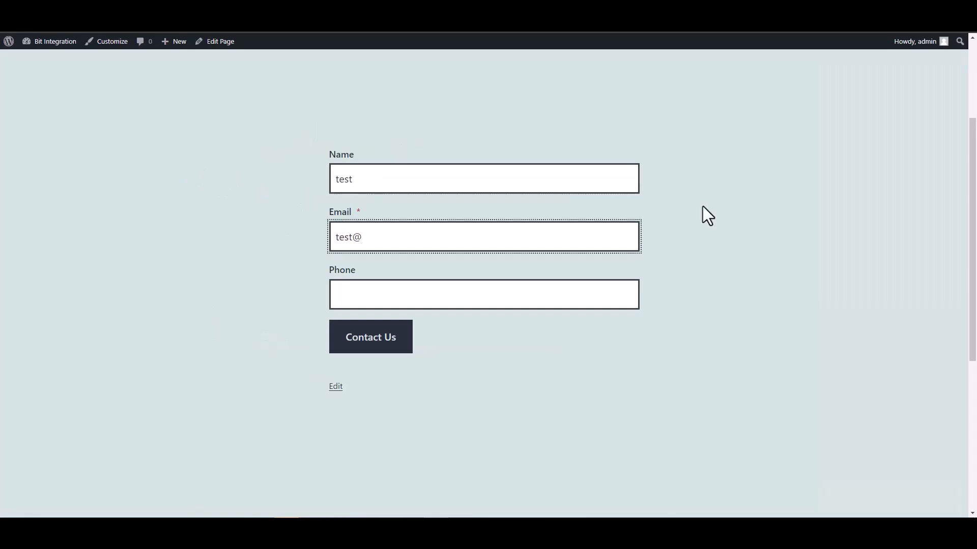
pyautogui.write('test.com')
pyautogui.click(585, 297)
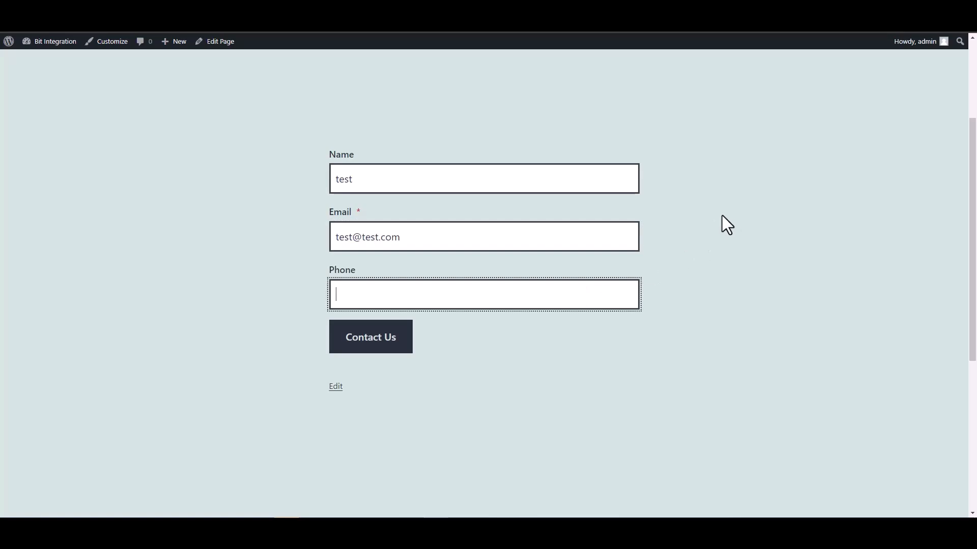
pyautogui.write('12345678')
pyautogui.click(405, 345)
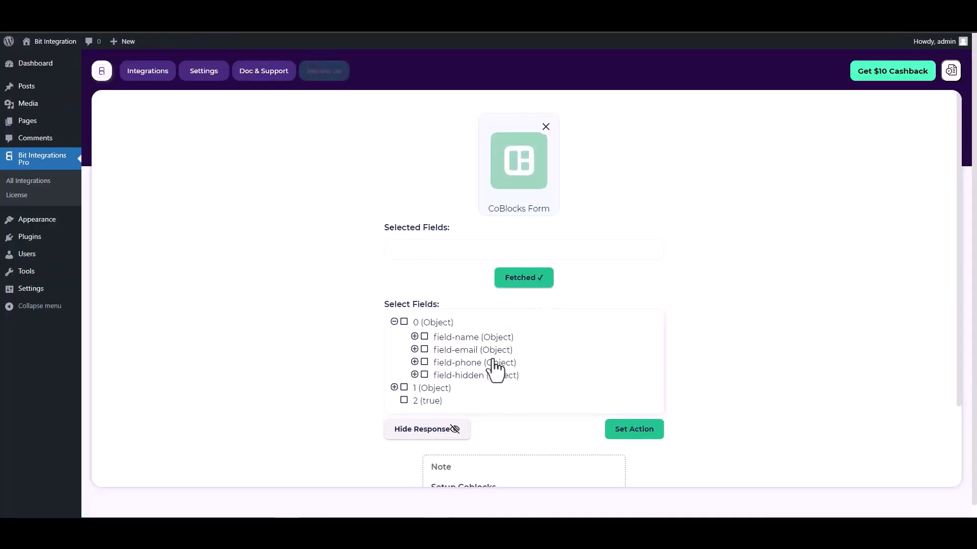
# Select field-name, field-email, field-phone and field-hidden from the fetched data.
pyautogui.click(425, 338)
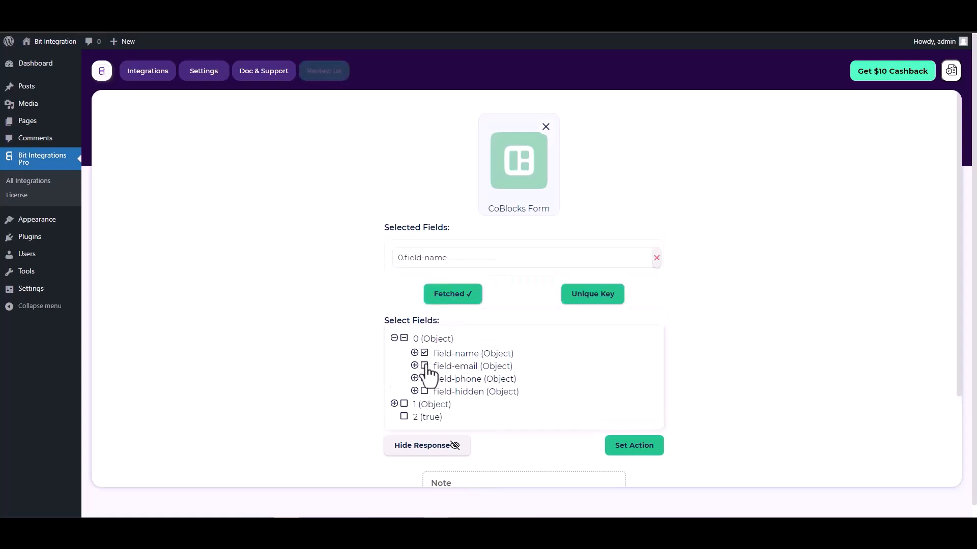
pyautogui.click(425, 390)
pyautogui.click(425, 405)
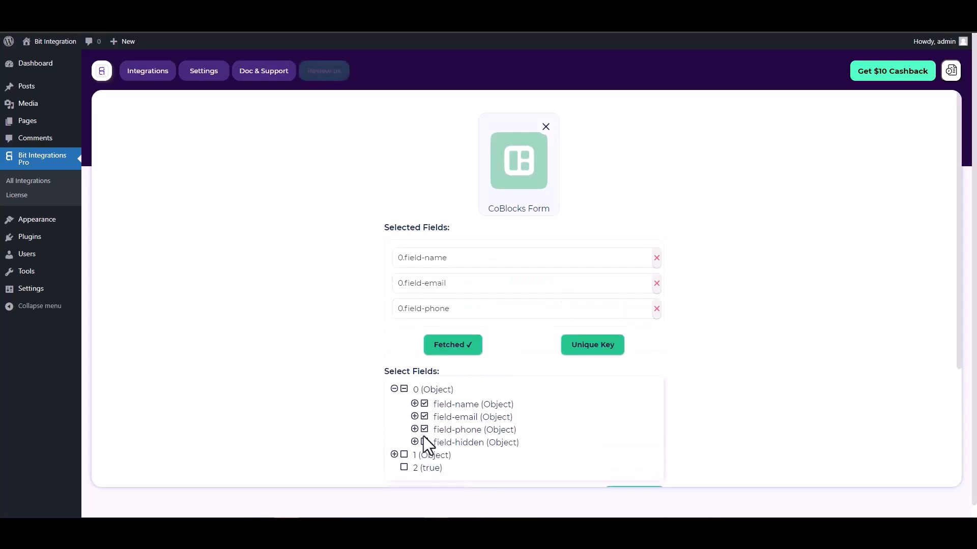
pyautogui.click(425, 443)
# Set 0.field-hidden as the unique key.
pyautogui.scroll(-1, 521, 314)
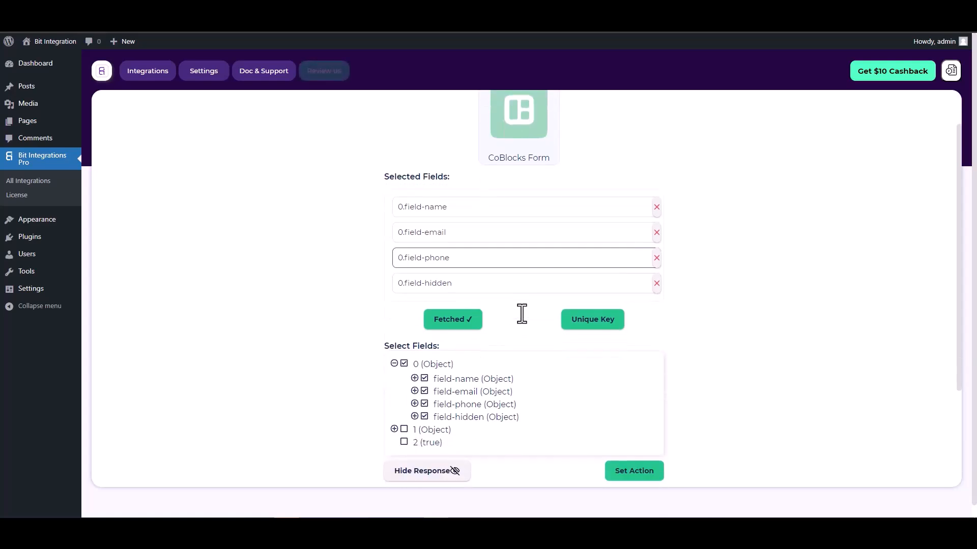
pyautogui.click(588, 323)
pyautogui.click(532, 281)
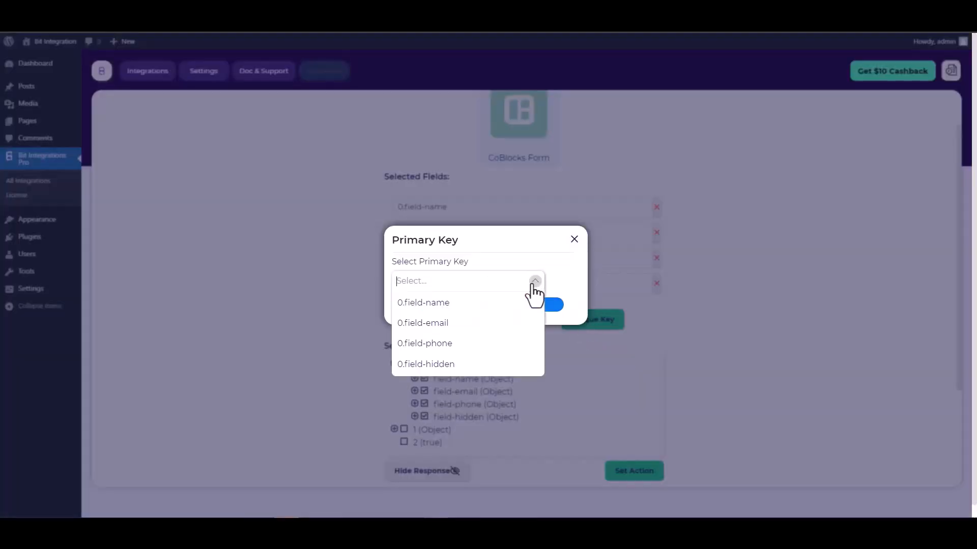
pyautogui.click(436, 365)
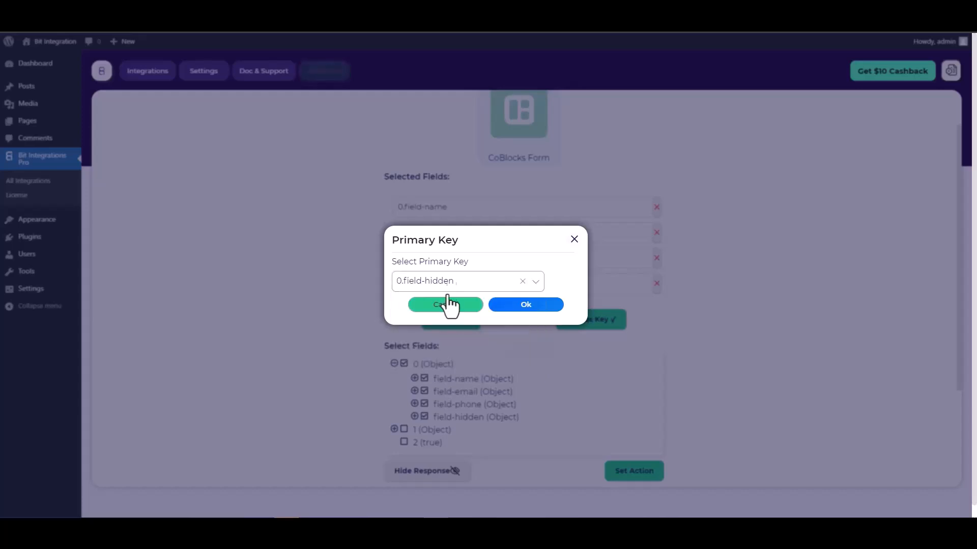
pyautogui.click(528, 307)
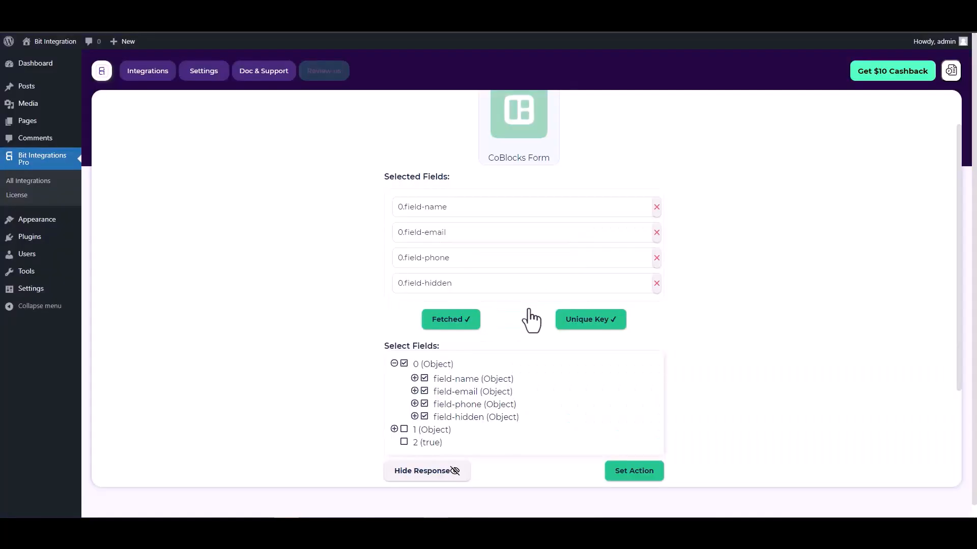
pyautogui.scroll(-1, 515, 298)
pyautogui.scroll(-2, 514, 298)
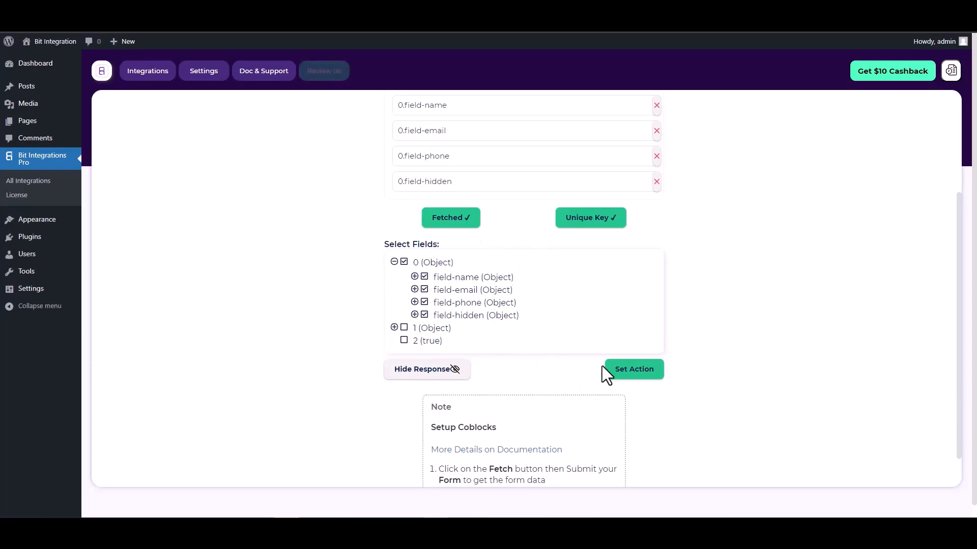
# Choose Google Calendar as the action and note the Client Id and Secret instructions.
pyautogui.click(634, 370)
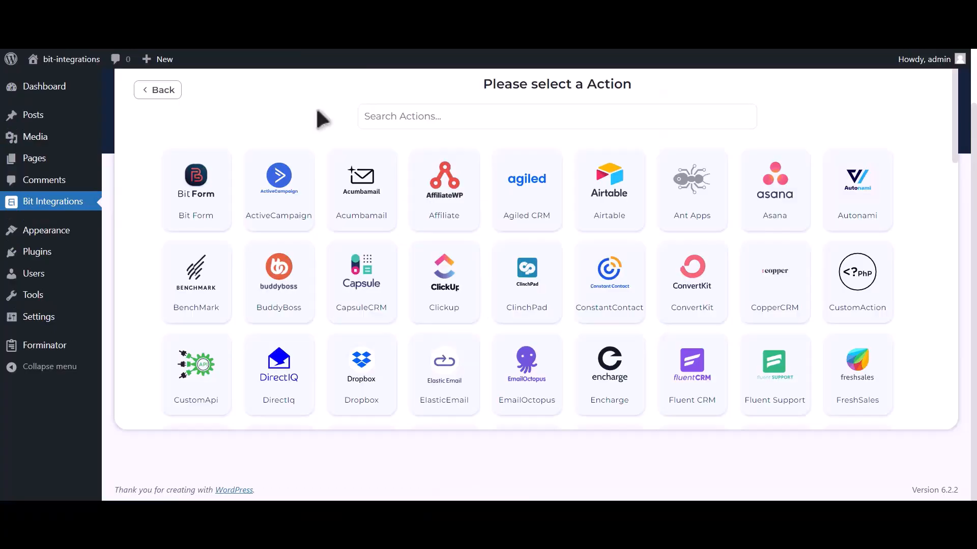
pyautogui.click(408, 122)
pyautogui.write('goog')
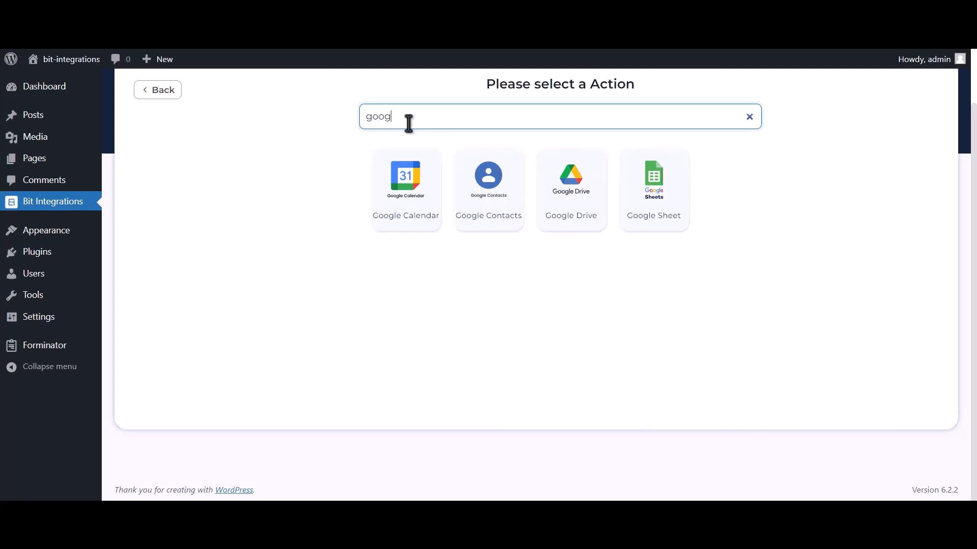
pyautogui.write('le calendar')
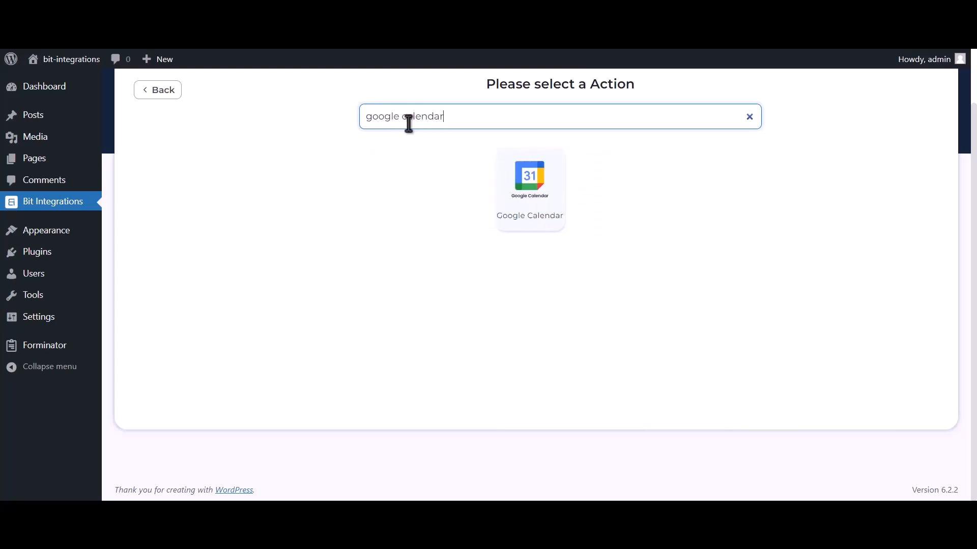
pyautogui.click(539, 204)
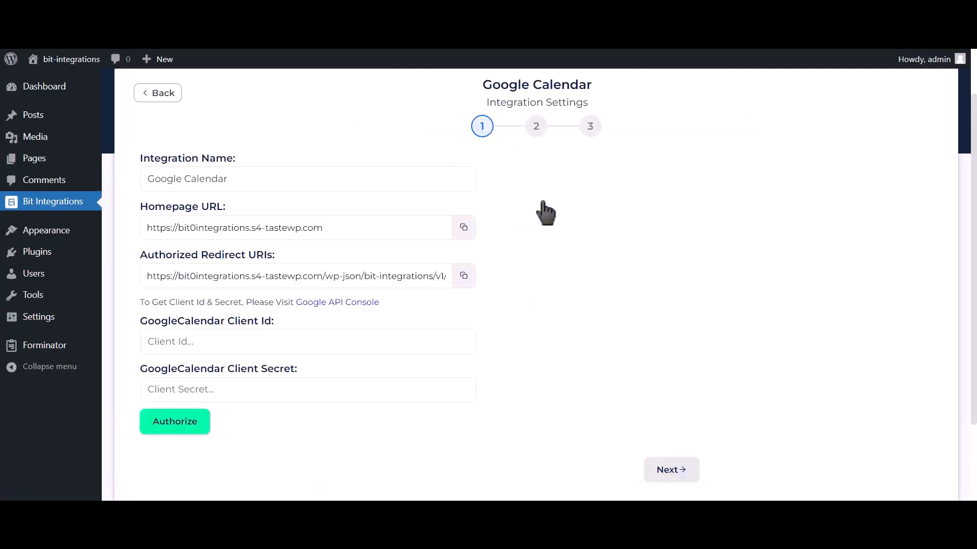
pyautogui.moveTo(141, 300); pyautogui.dragTo(292, 305)
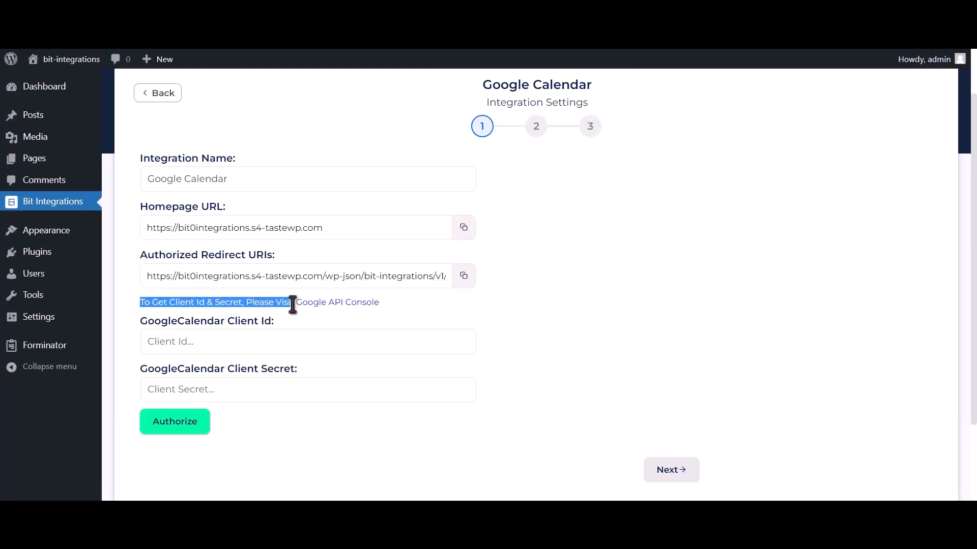
# Create a Google Cloud project named 'Bit Integrations' via the Google API Console link.
pyautogui.click(329, 304)
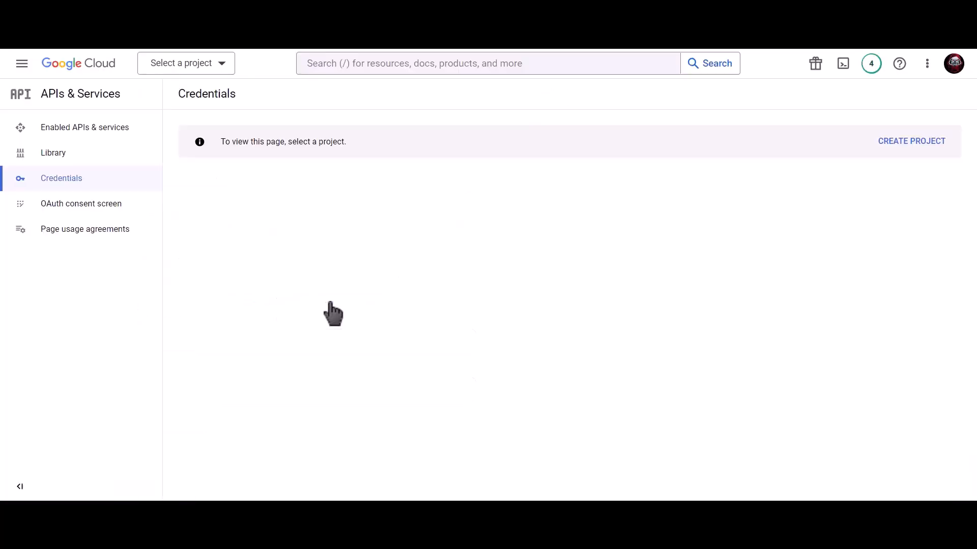
pyautogui.click(903, 145)
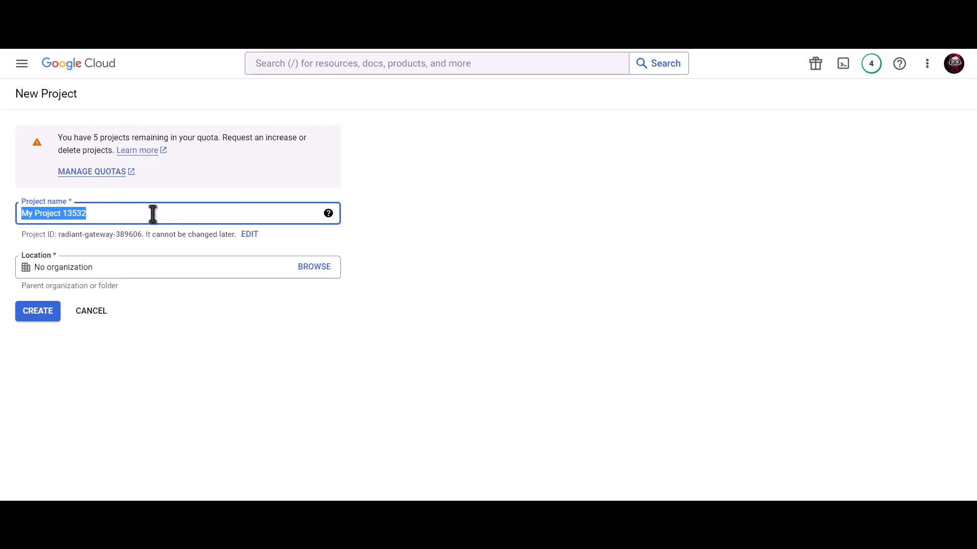
pyautogui.write('Bit In')
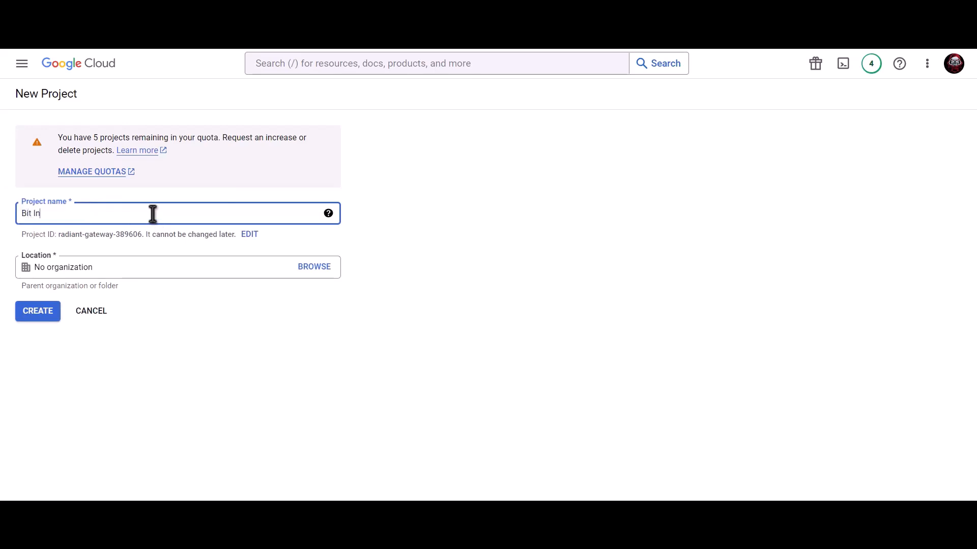
pyautogui.write('tegrations')
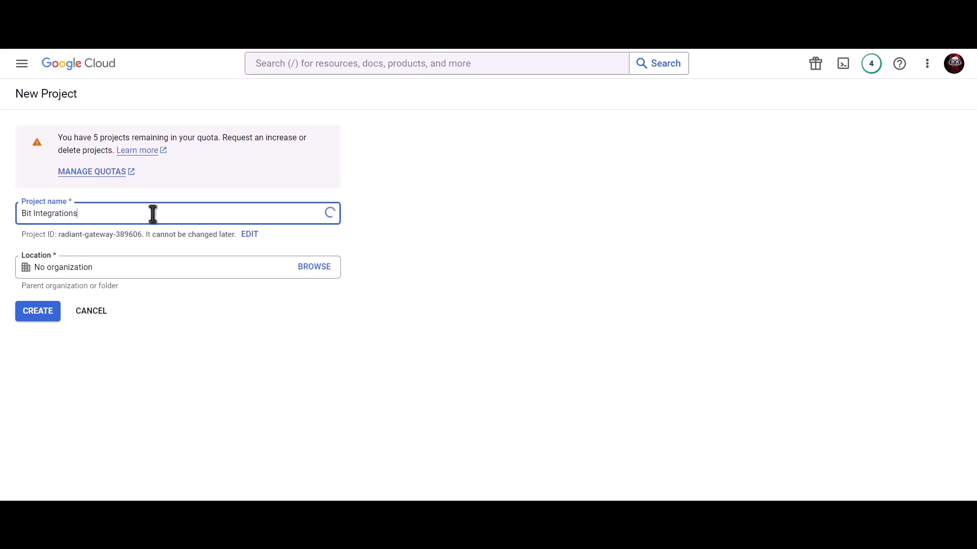
pyautogui.click(44, 317)
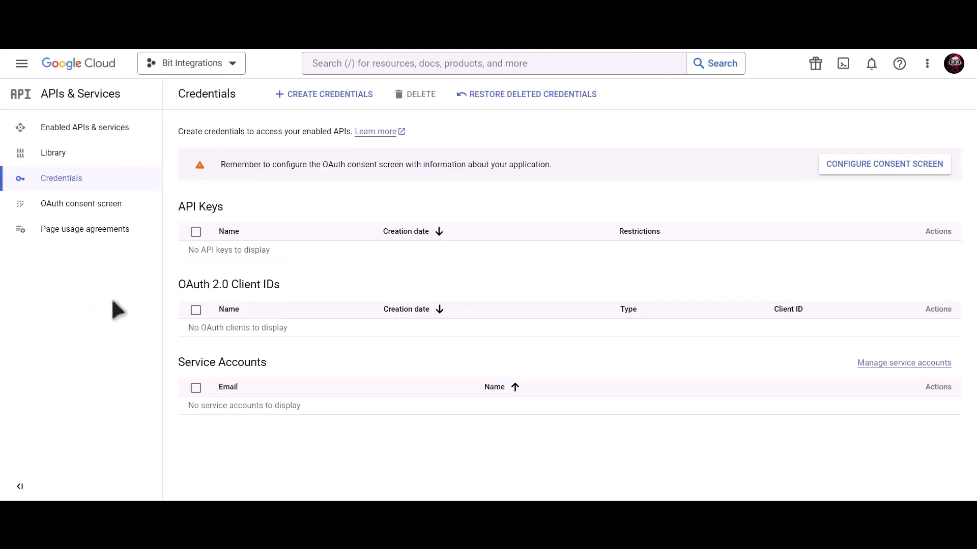
# Create an External OAuth consent screen with app name, support and developer e-mails, and save.
pyautogui.click(847, 166)
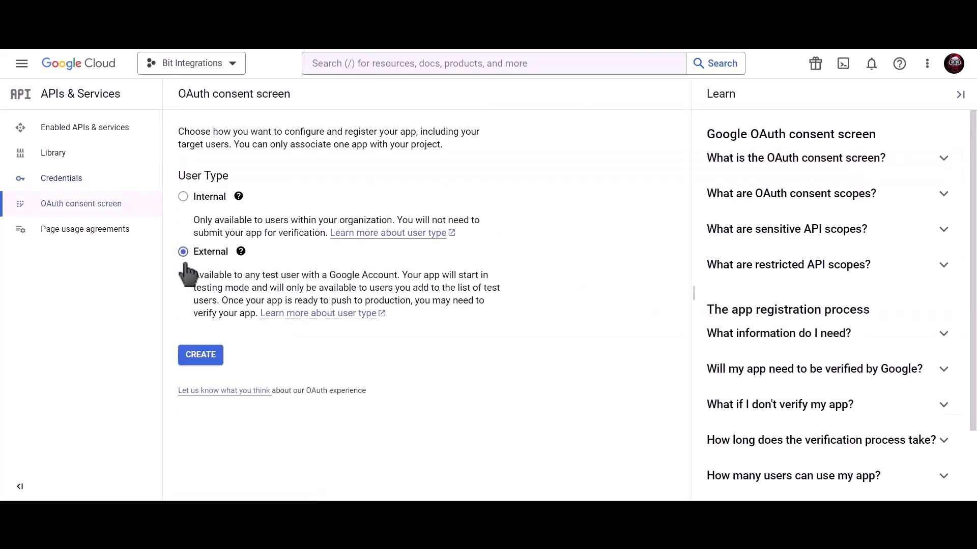
pyautogui.click(204, 363)
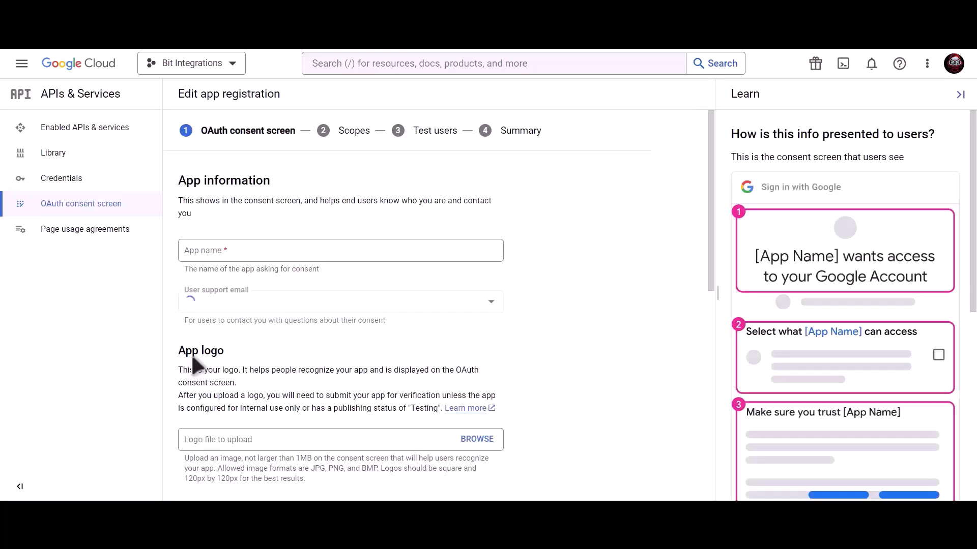
pyautogui.click(266, 253)
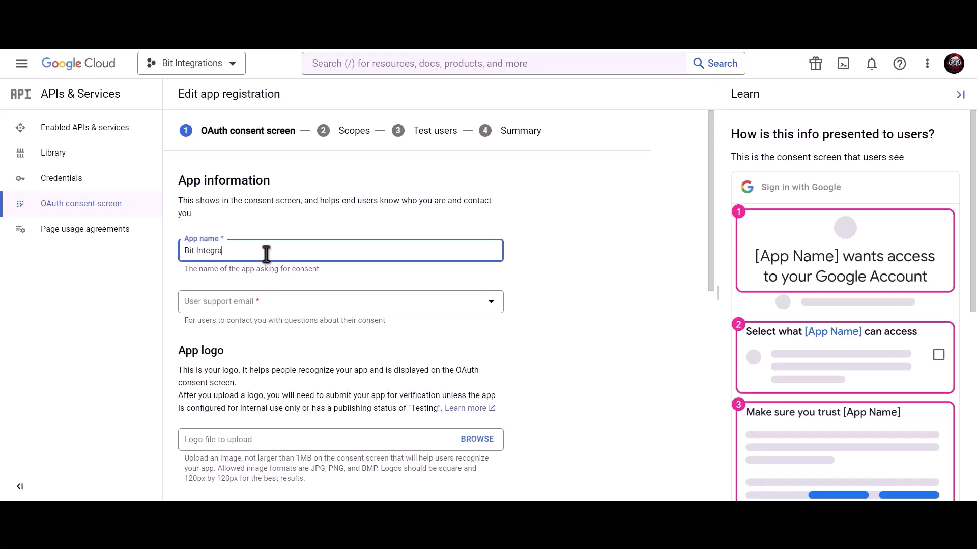
pyautogui.click(266, 302)
pyautogui.click(268, 311)
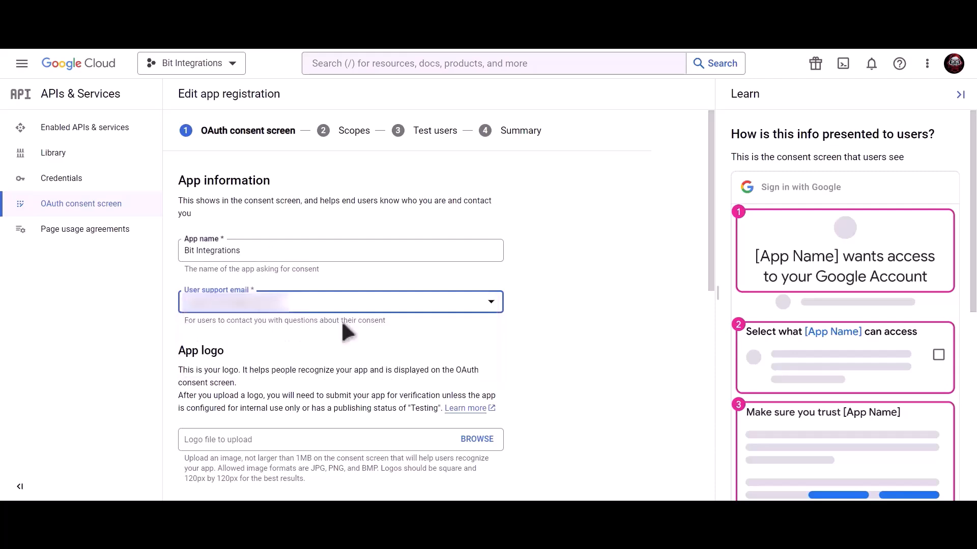
pyautogui.scroll(-9, 340, 319)
pyautogui.click(279, 427)
pyautogui.hotkey('ctrl', 'v')
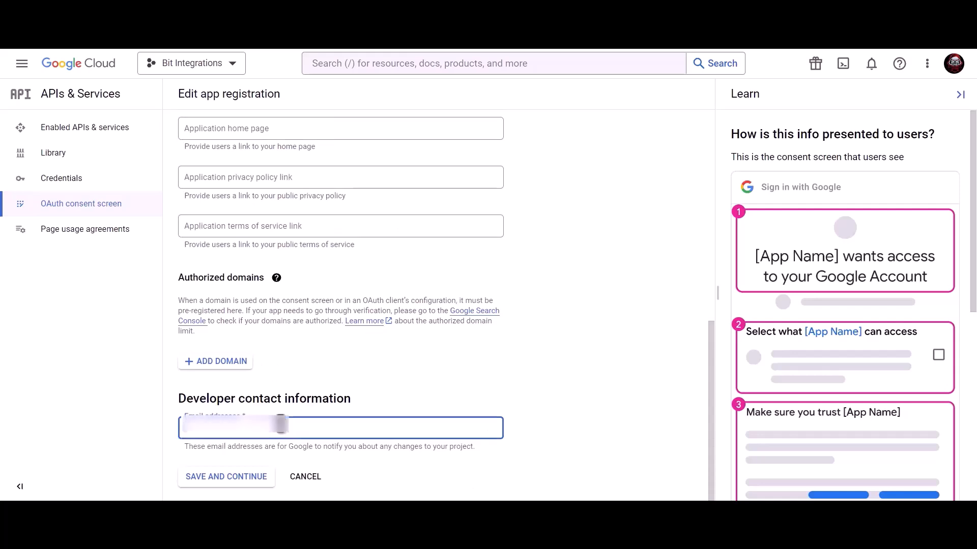
pyautogui.click(237, 486)
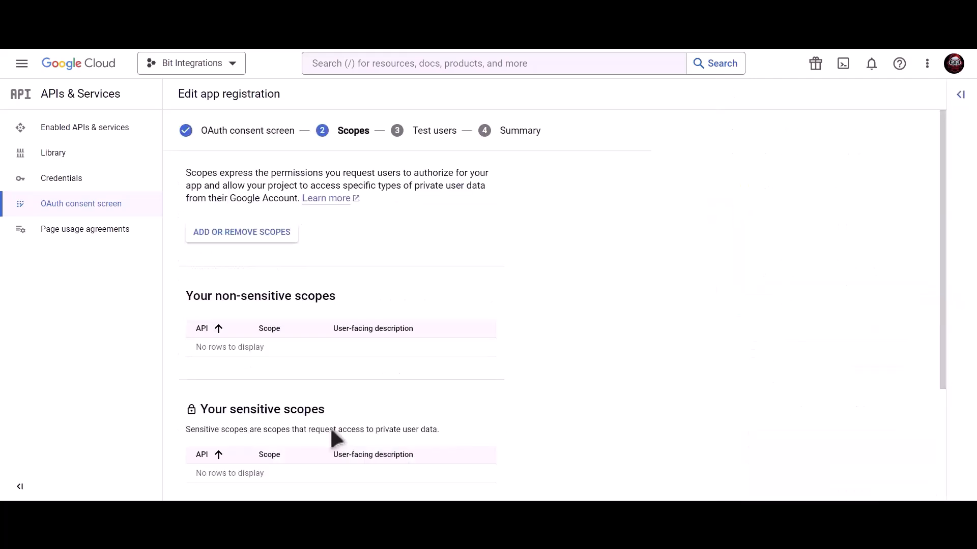
# Skip Scopes and Test users, then publish the app to production.
pyautogui.scroll(-3, 330, 428)
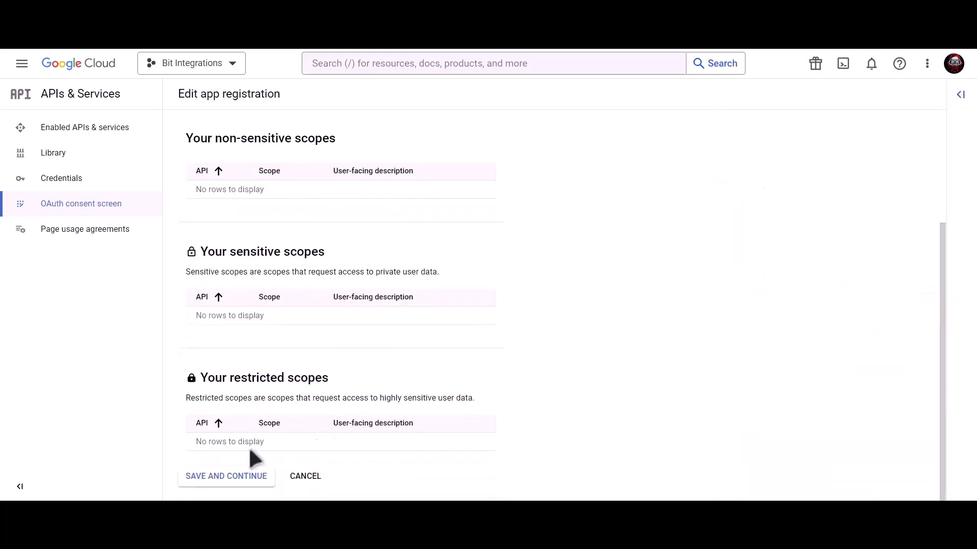
pyautogui.click(230, 483)
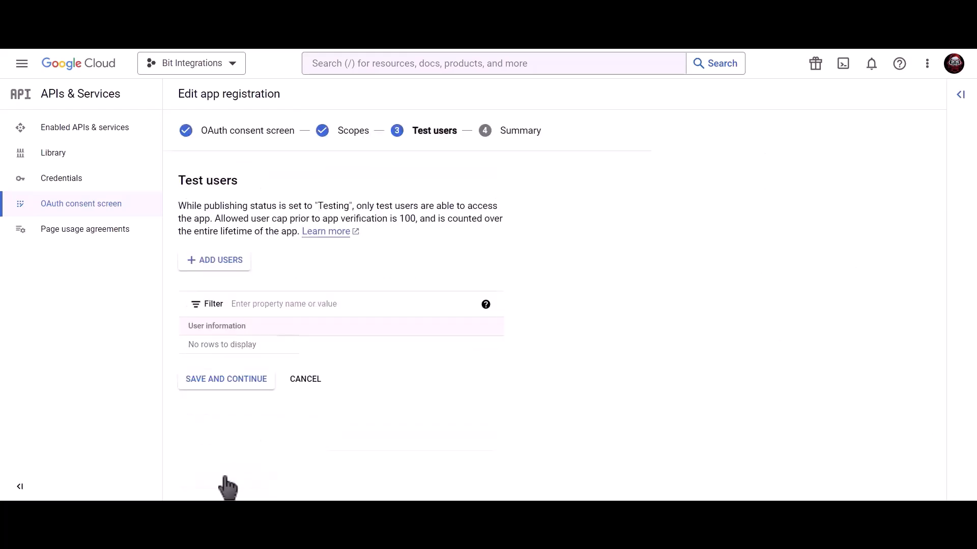
pyautogui.click(251, 385)
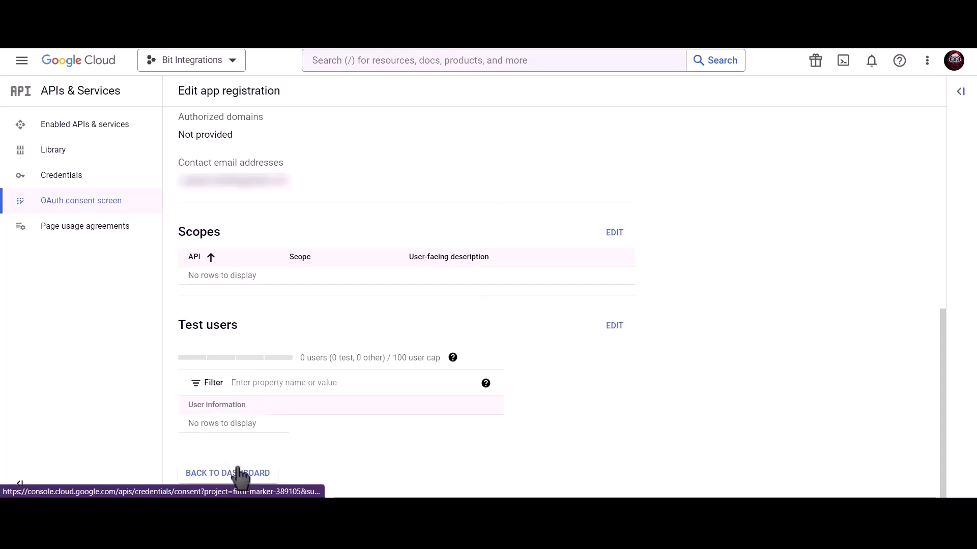
pyautogui.click(239, 473)
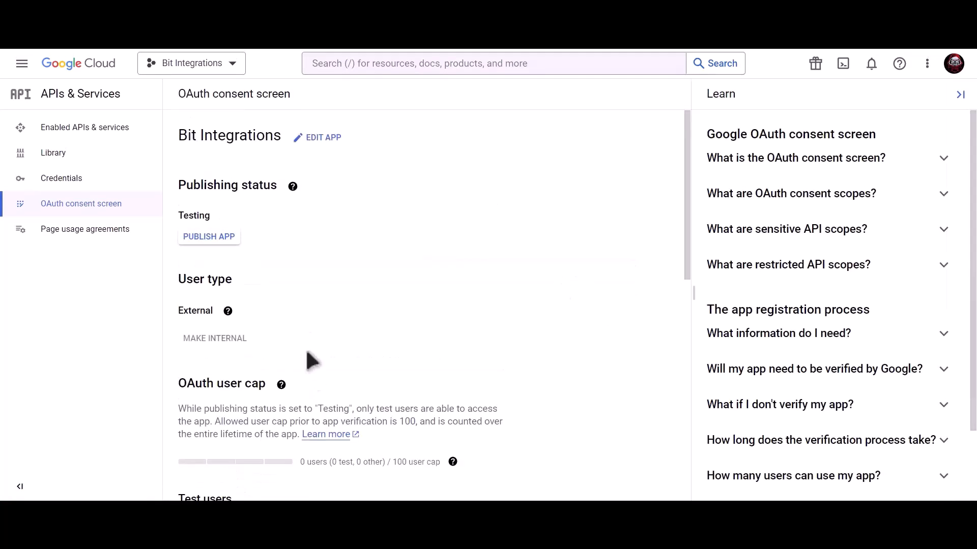
pyautogui.click(222, 239)
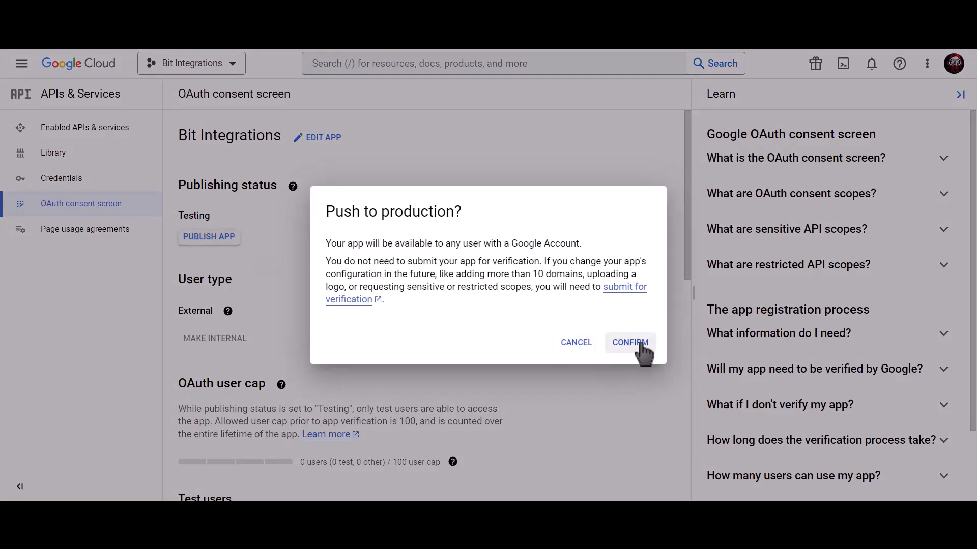
pyautogui.click(630, 343)
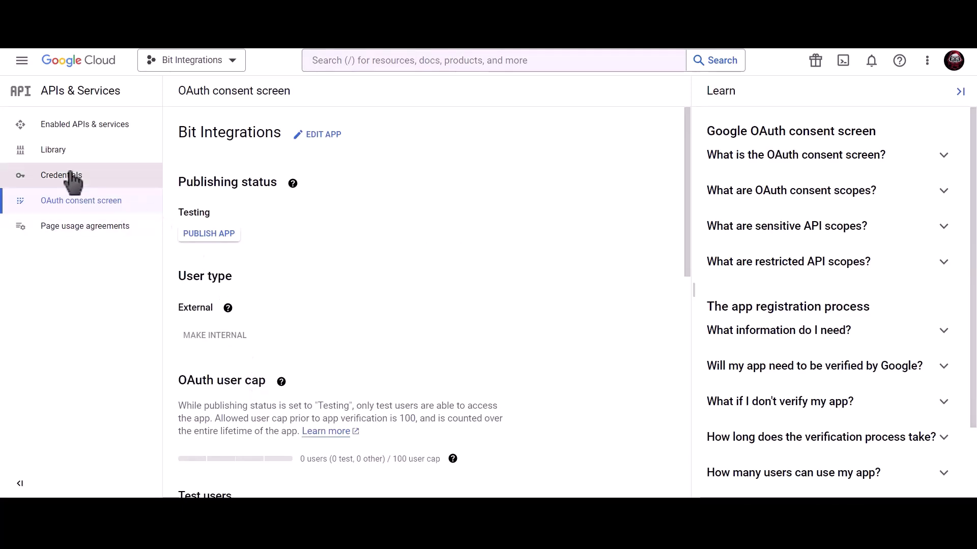
pyautogui.click(125, 175)
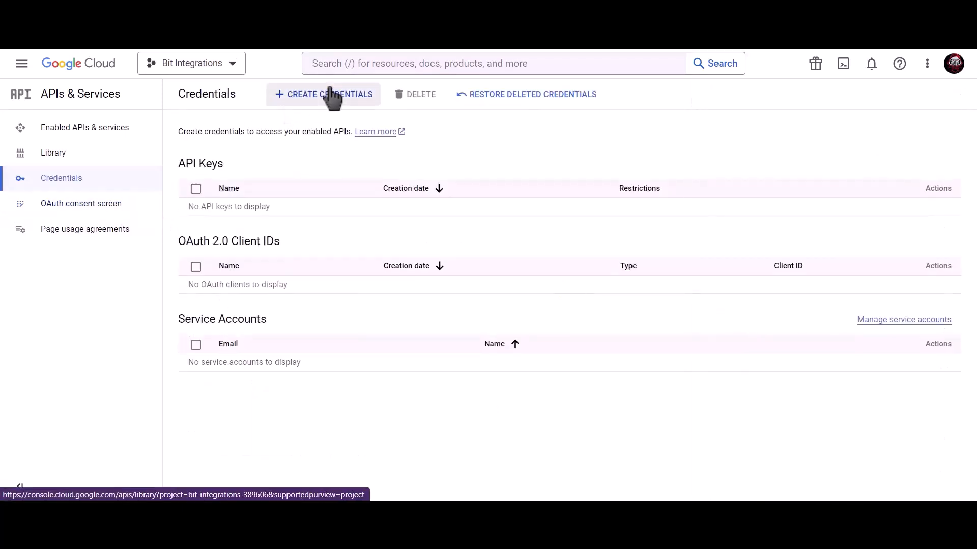
# Find 'google calendar api' in the console and enable it for the project.
pyautogui.click(401, 60)
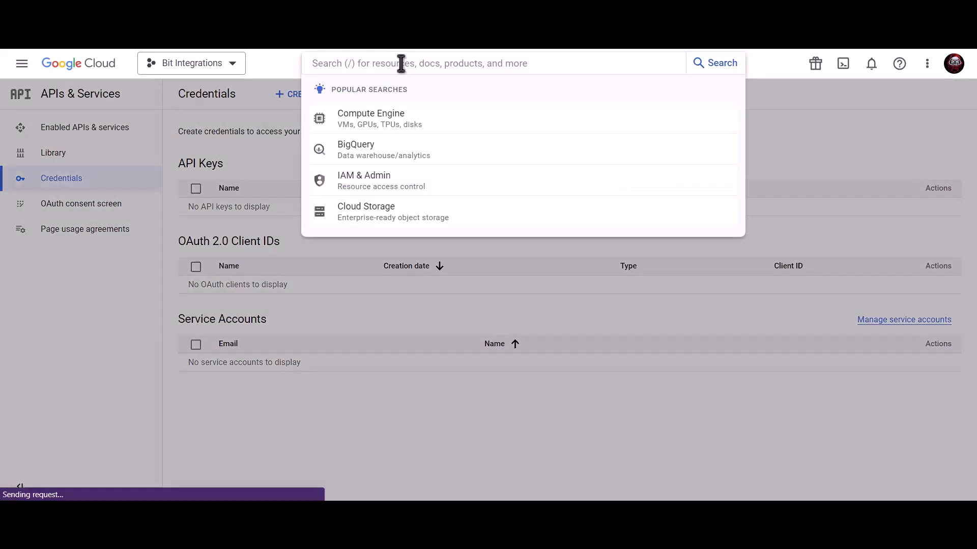
pyautogui.write('google')
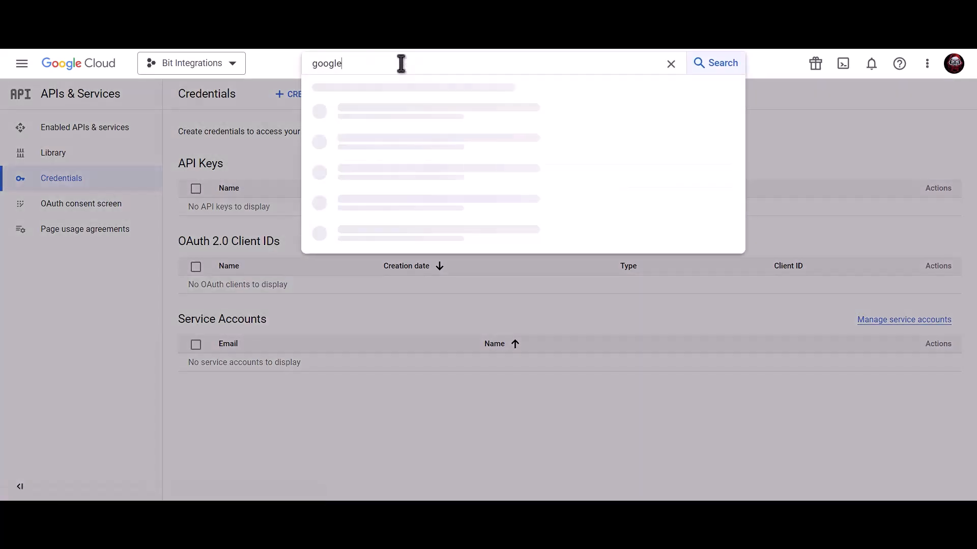
pyautogui.write(' calendar api')
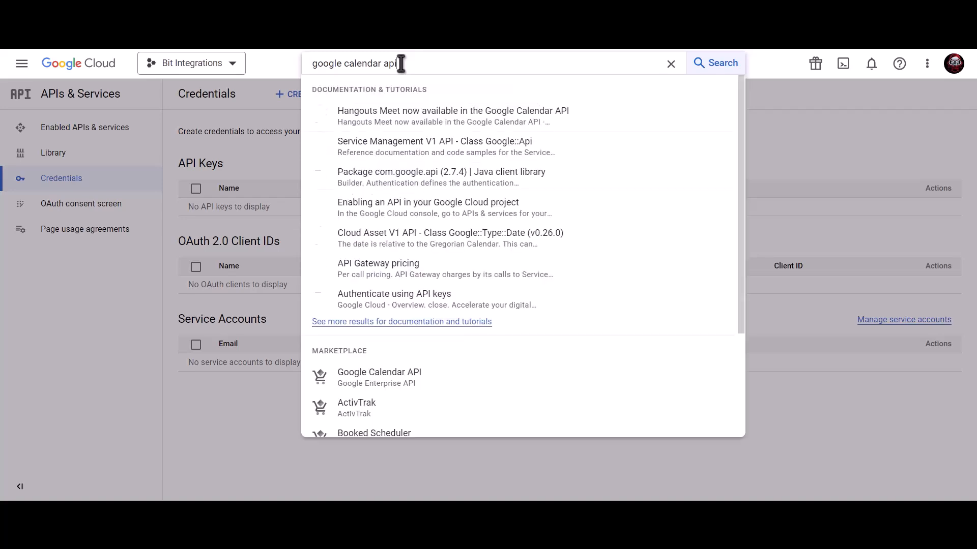
pyautogui.click(405, 379)
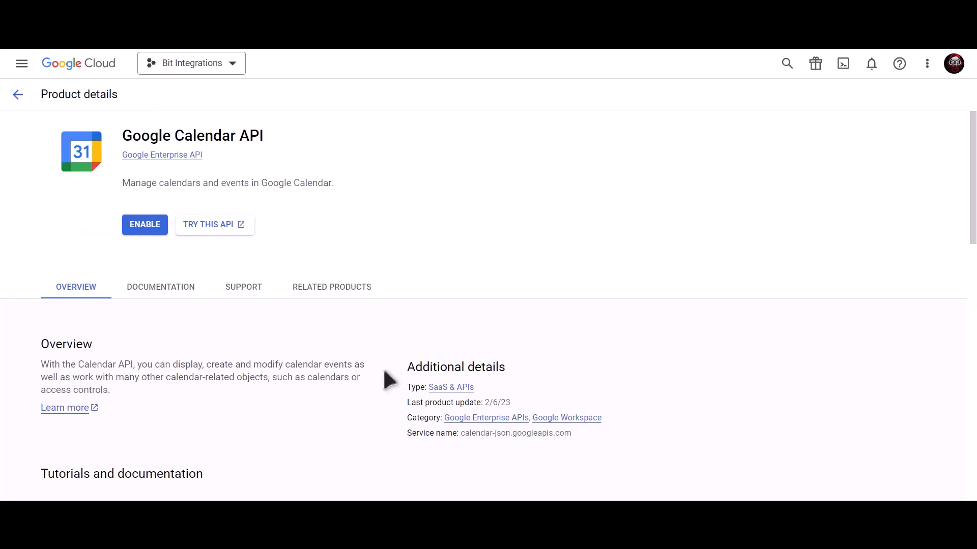
pyautogui.click(149, 230)
pyautogui.click(129, 182)
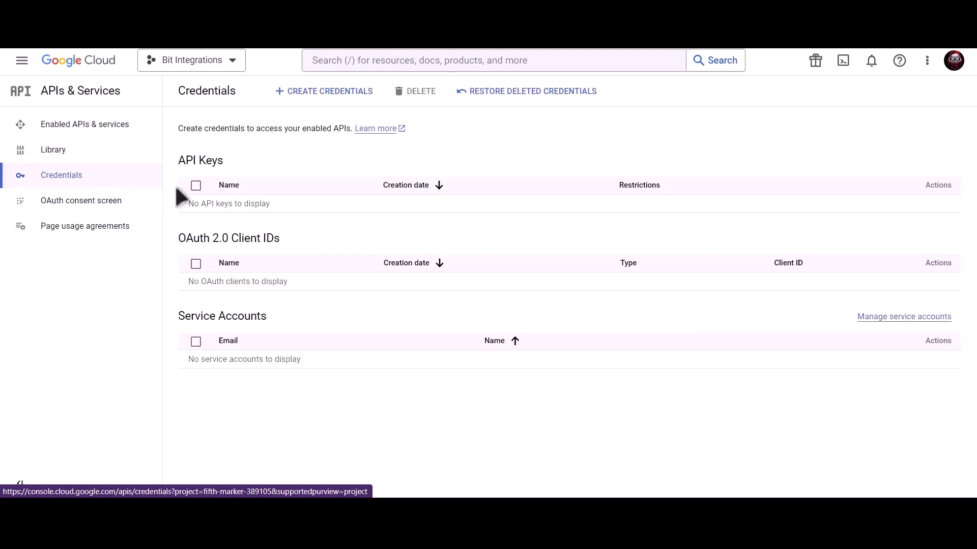
# Start a Web application OAuth client ID named 'Bit Integrations'.
pyautogui.click(332, 97)
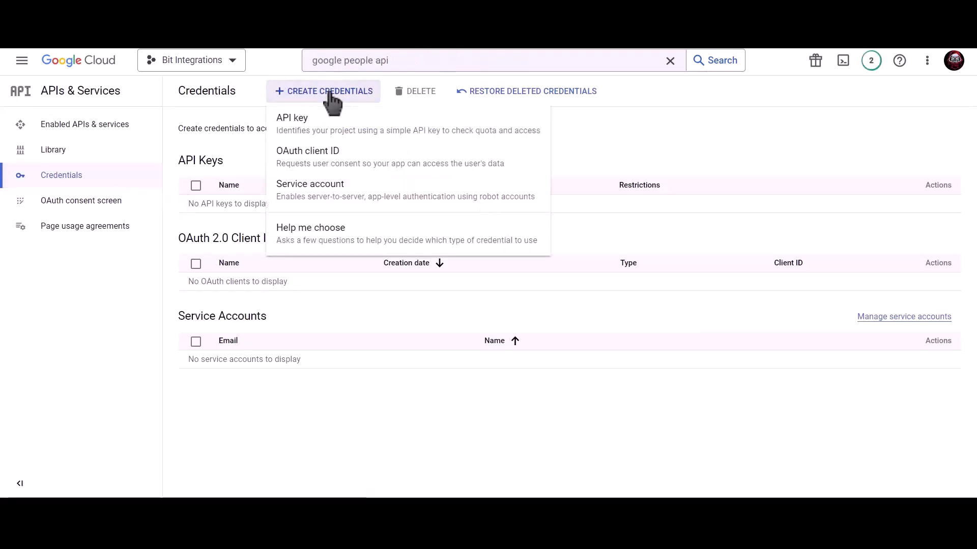
pyautogui.click(407, 175)
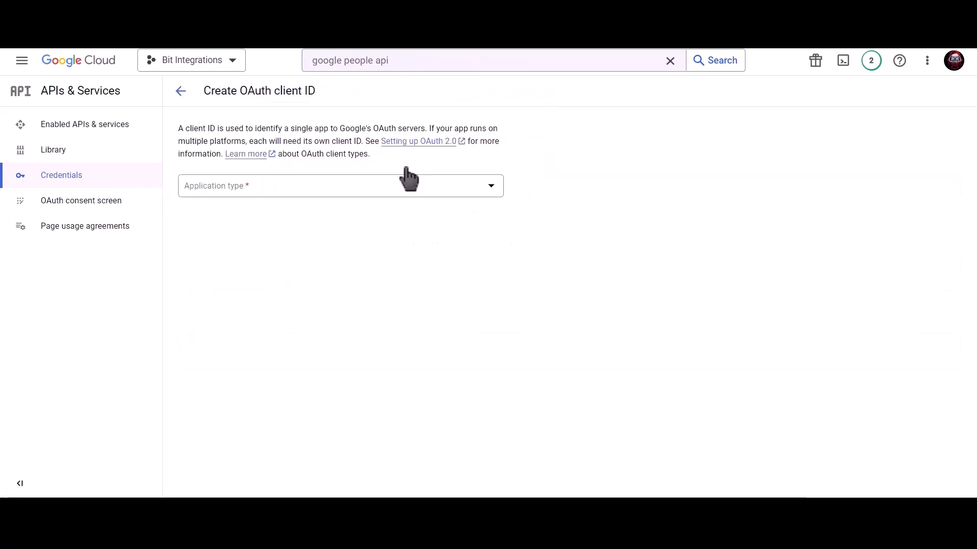
pyautogui.click(303, 194)
pyautogui.click(256, 203)
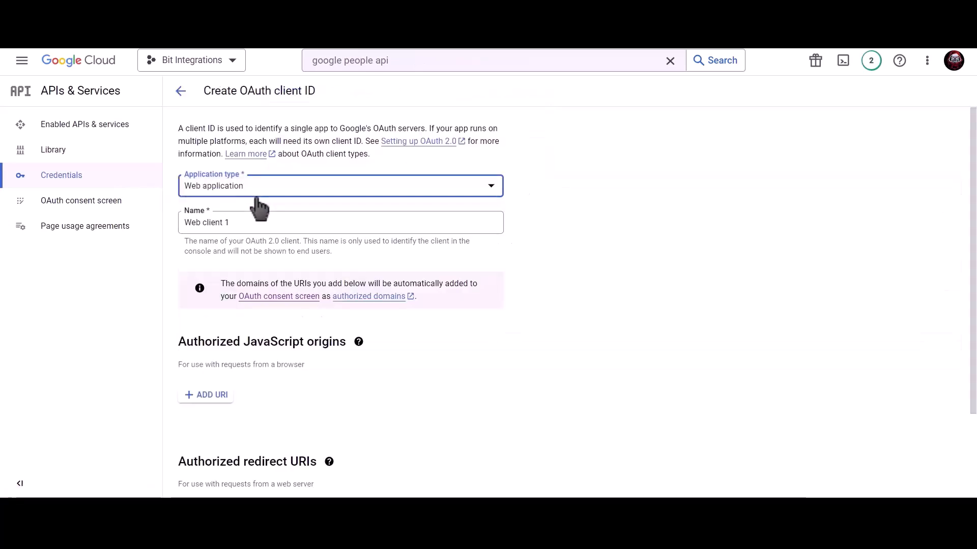
pyautogui.click(253, 219)
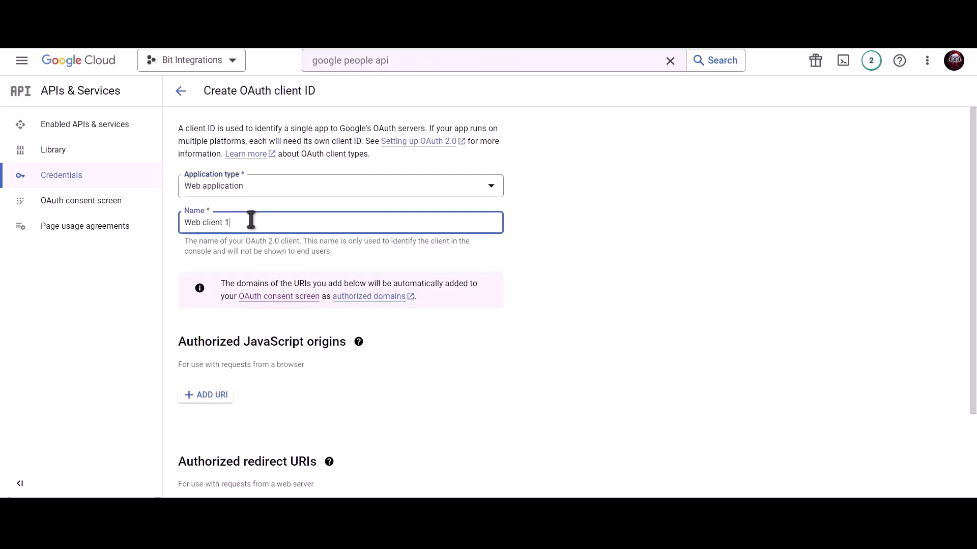
pyautogui.hotkey('ctrl', 'a')
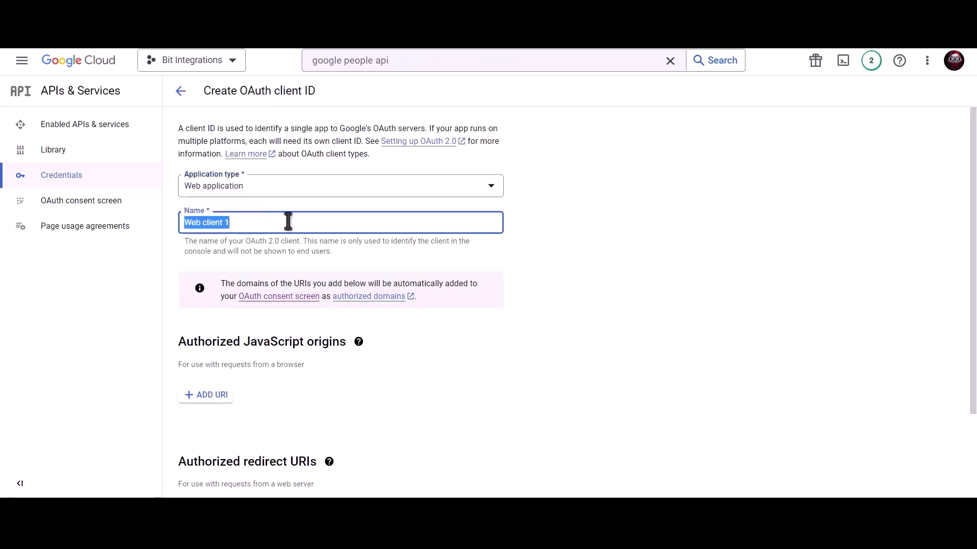
pyautogui.write('Bit Integrations')
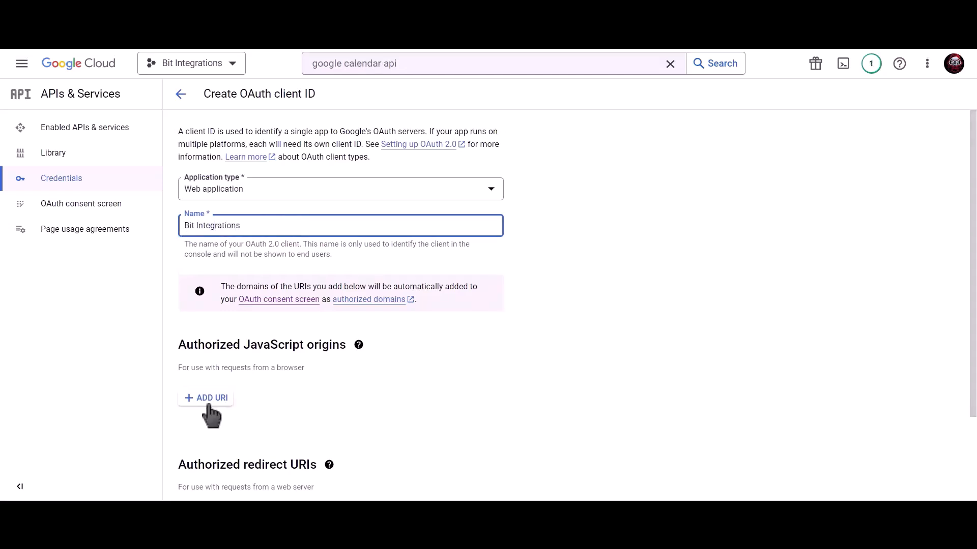
# Add the site homepage as JavaScript origin and the copied redirect URI, then create the client.
pyautogui.click(209, 396)
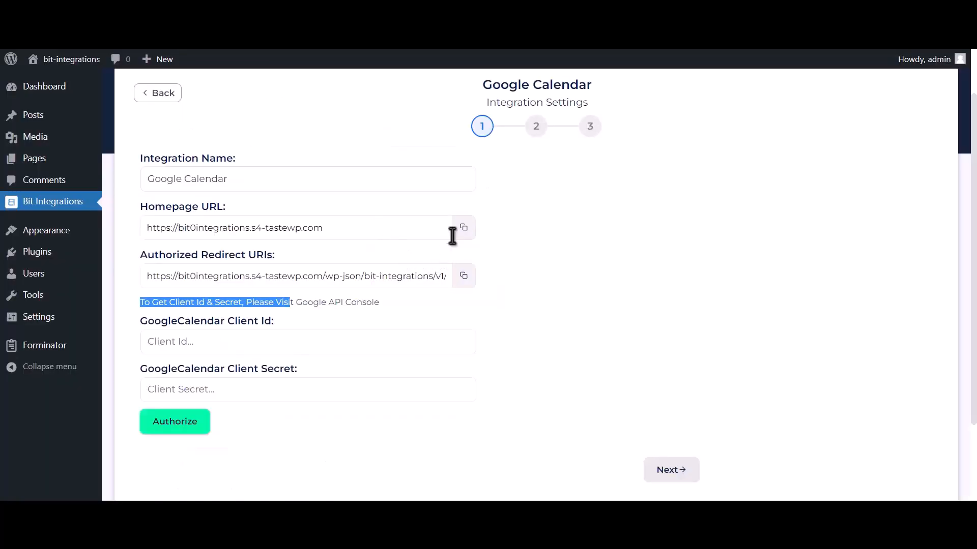
pyautogui.click(463, 228)
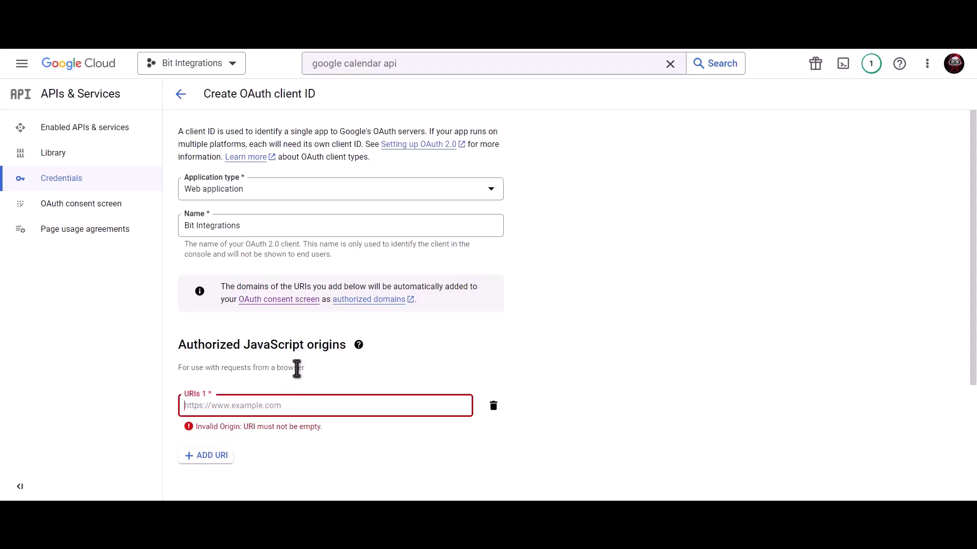
pyautogui.hotkey('ctrl', 'v')
pyautogui.scroll(-3, 297, 371)
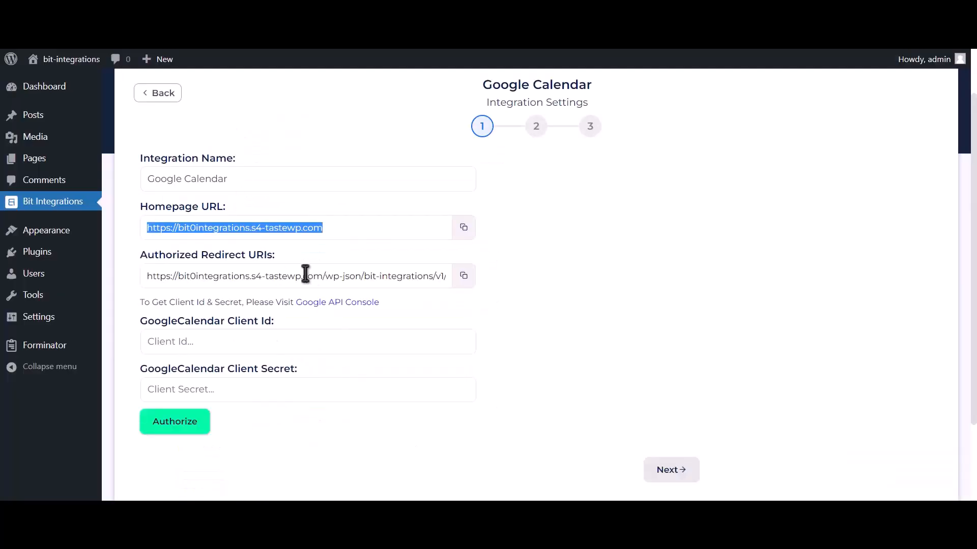
pyautogui.click(464, 277)
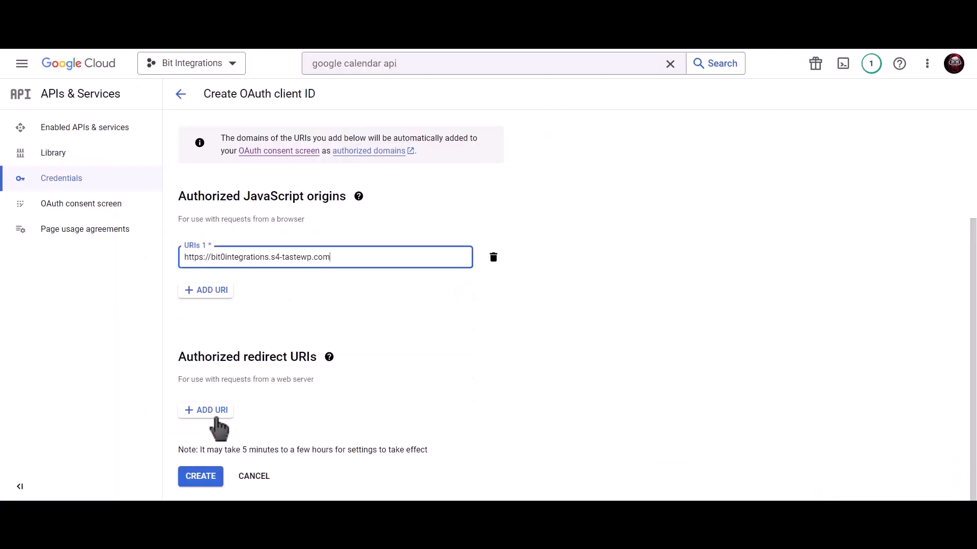
pyautogui.click(230, 416)
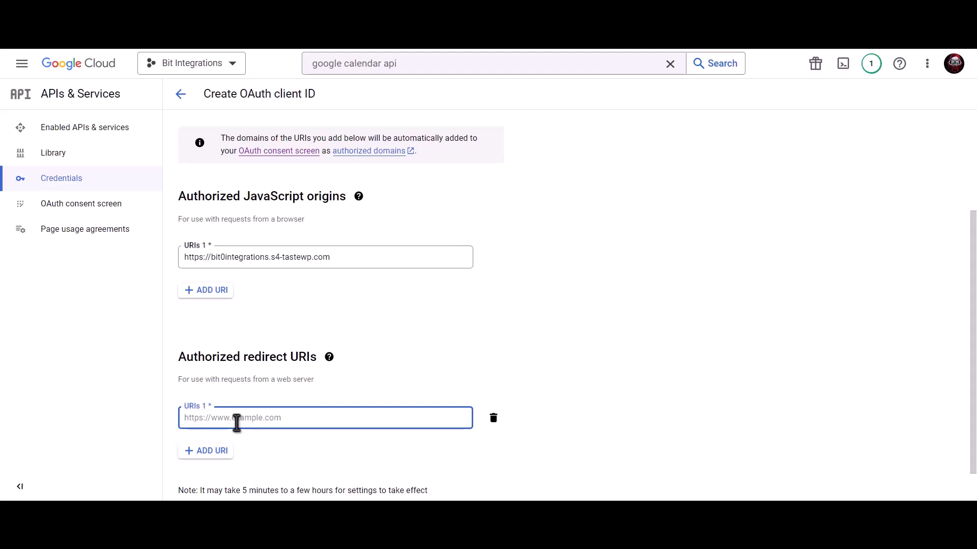
pyautogui.hotkey('ctrl', 'v')
pyautogui.scroll(-1, 310, 356)
pyautogui.click(197, 479)
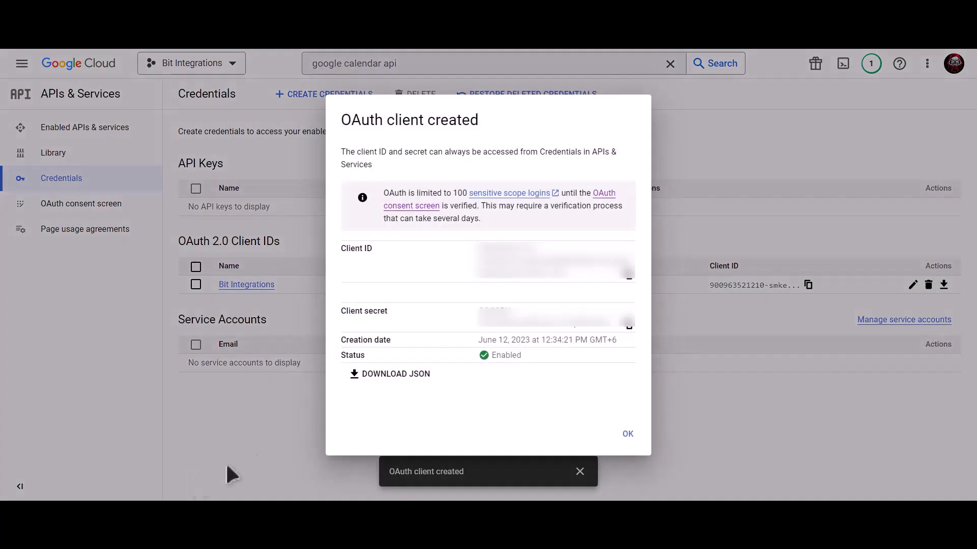
# Paste the new OAuth client ID and client secret into Bit Integrations and start Google authorization.
pyautogui.click(630, 283)
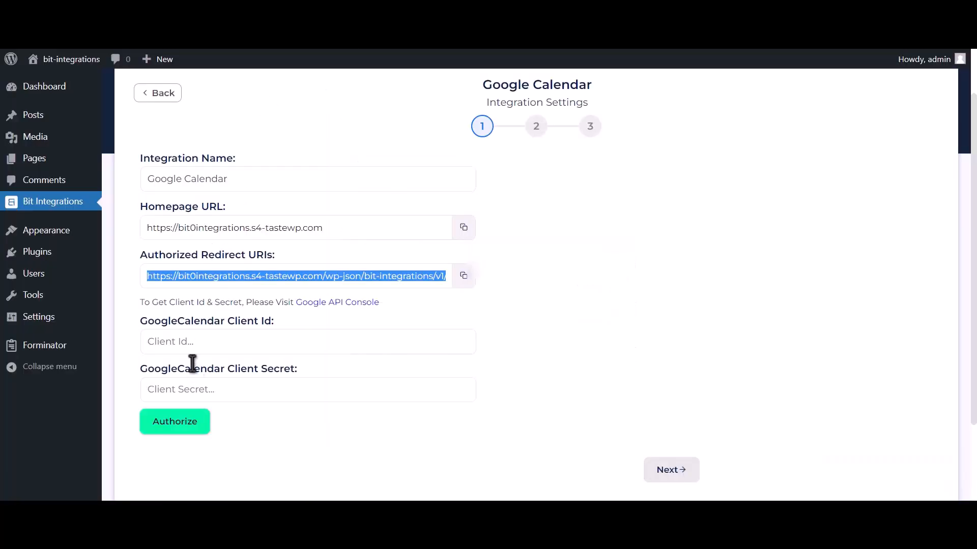
pyautogui.click(214, 342)
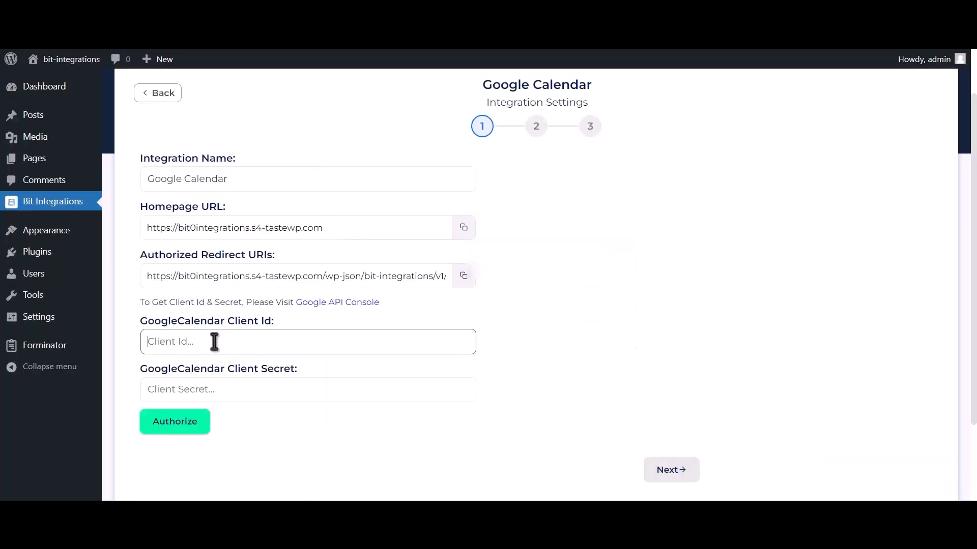
pyautogui.hotkey('ctrl', 'v')
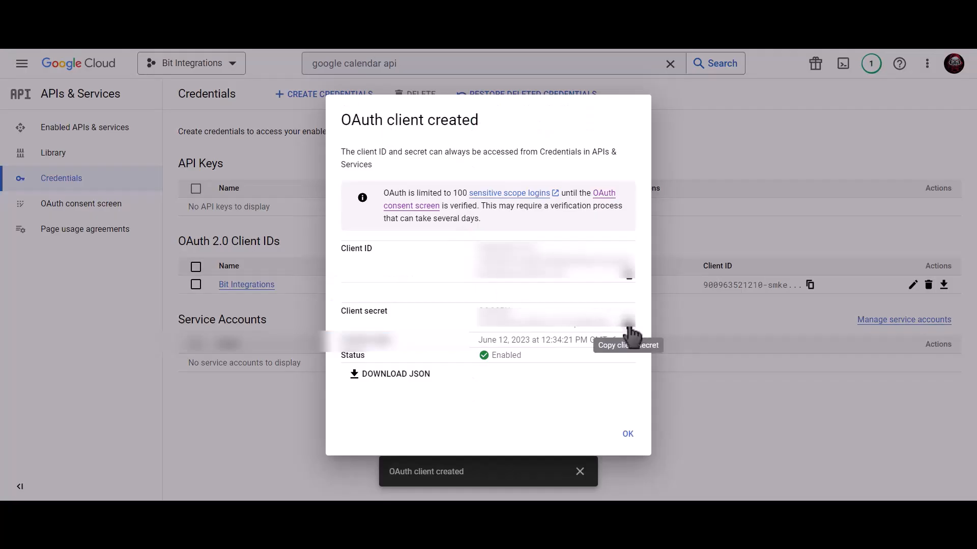
pyautogui.click(628, 324)
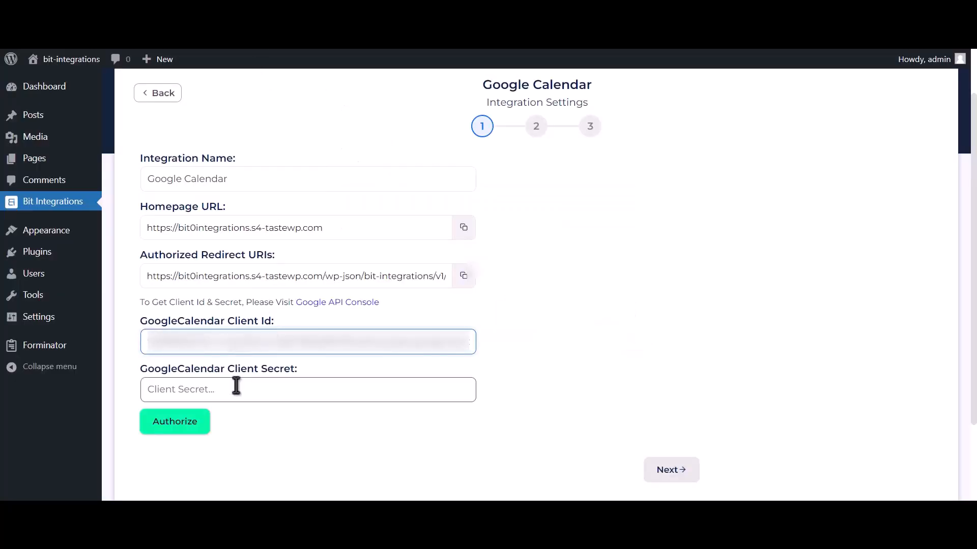
pyautogui.click(236, 386)
pyautogui.hotkey('ctrl', 'v')
pyautogui.click(186, 427)
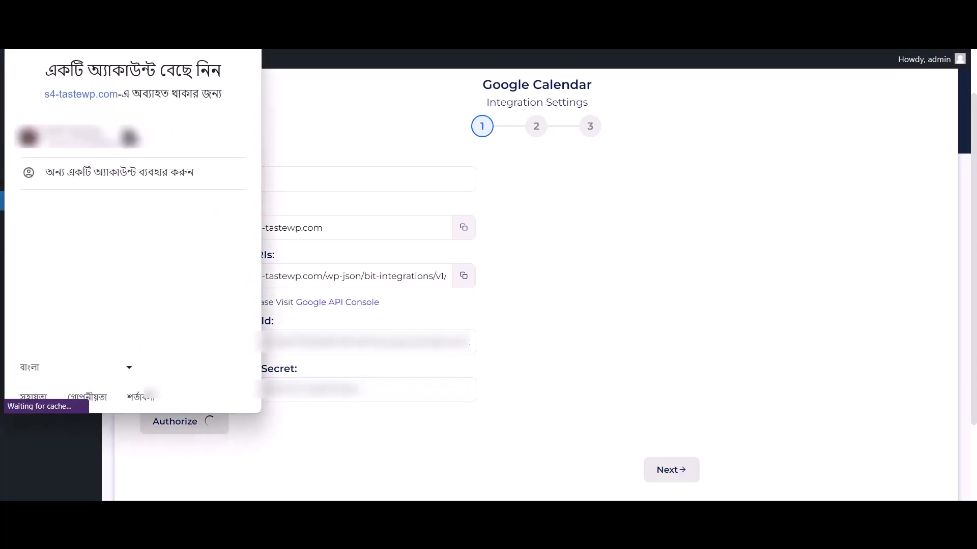
# Choose the Google account, bypass the unverified-app warning, grant Calendar access, and continue to step 2.
pyautogui.click(180, 140)
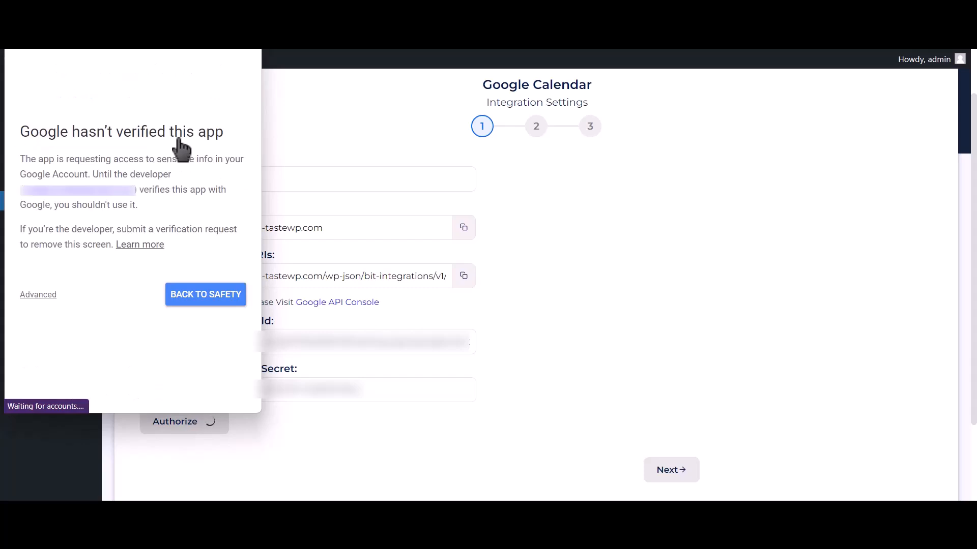
pyautogui.click(38, 295)
pyautogui.click(68, 387)
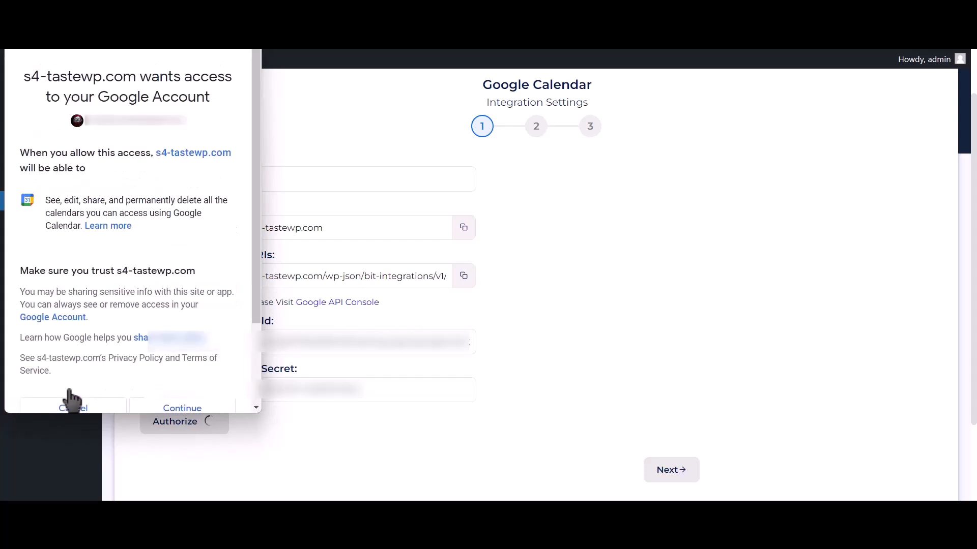
pyautogui.click(214, 409)
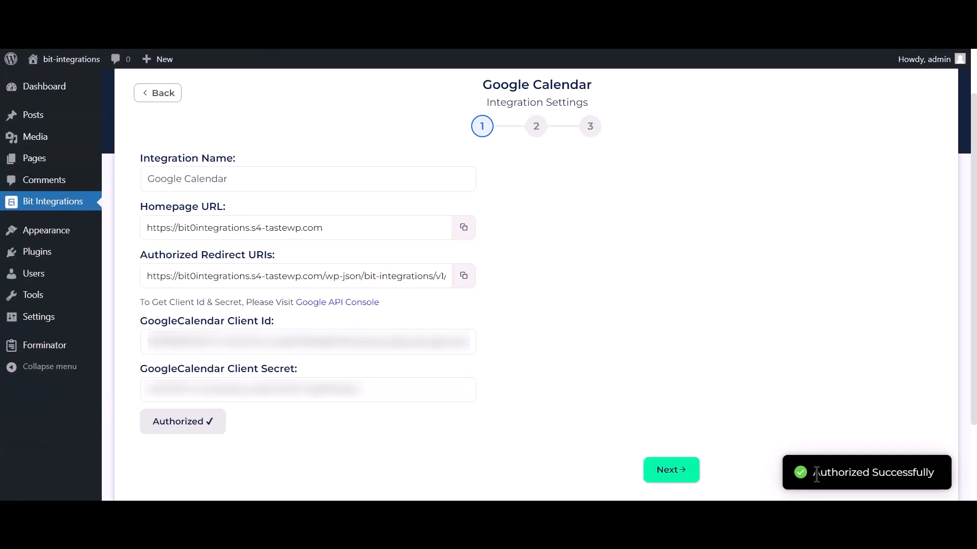
pyautogui.moveTo(815, 473); pyautogui.dragTo(959, 472)
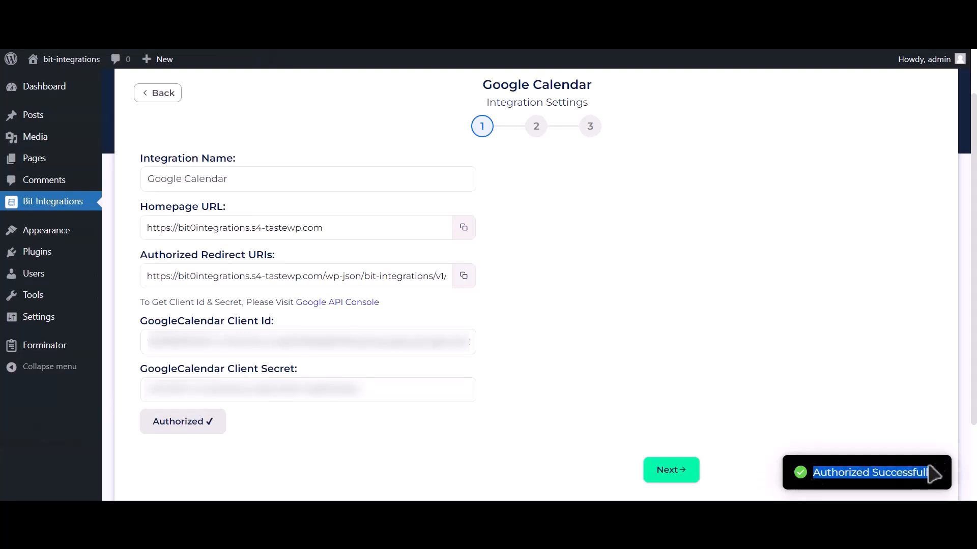
pyautogui.click(682, 478)
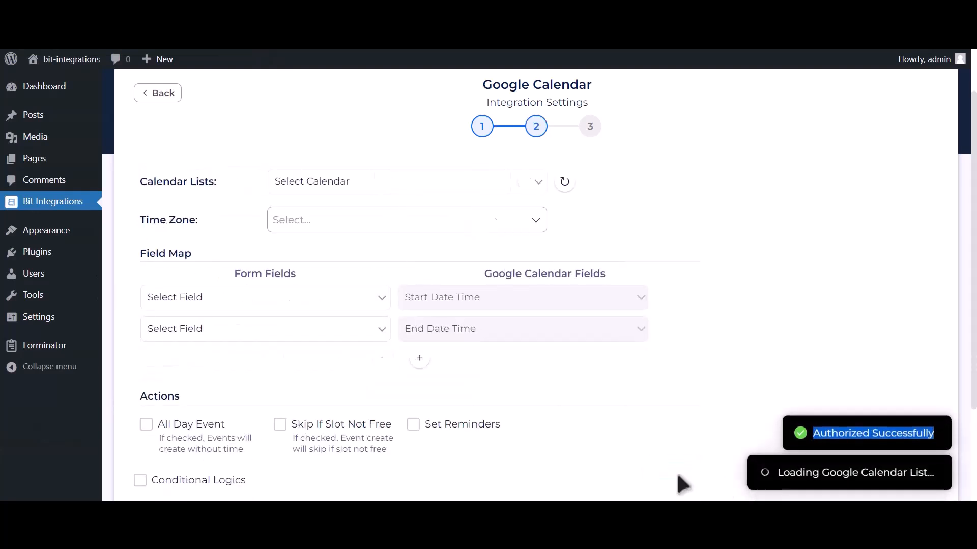
# Select the Bit Integrations calendar and the Asia/Dhaka time zone.
pyautogui.click(384, 181)
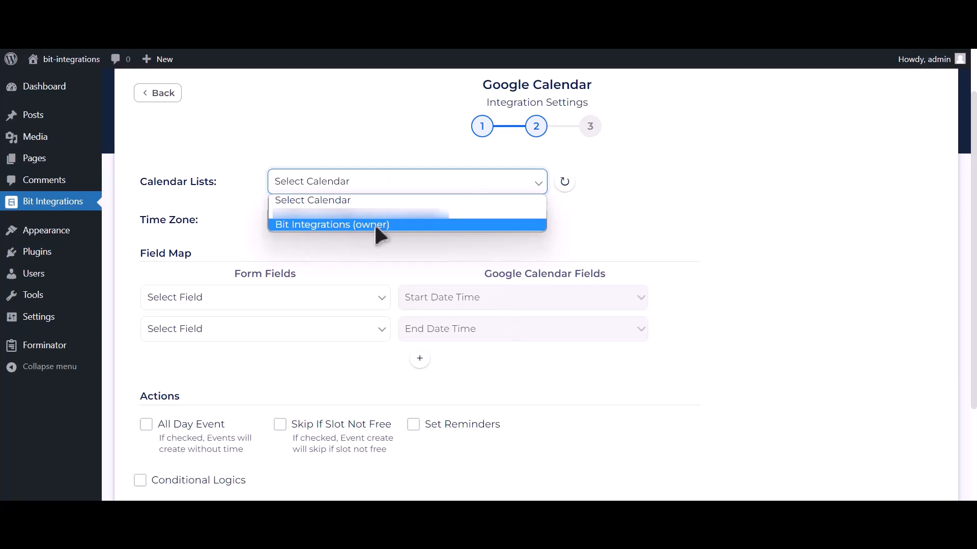
pyautogui.click(375, 226)
pyautogui.click(363, 223)
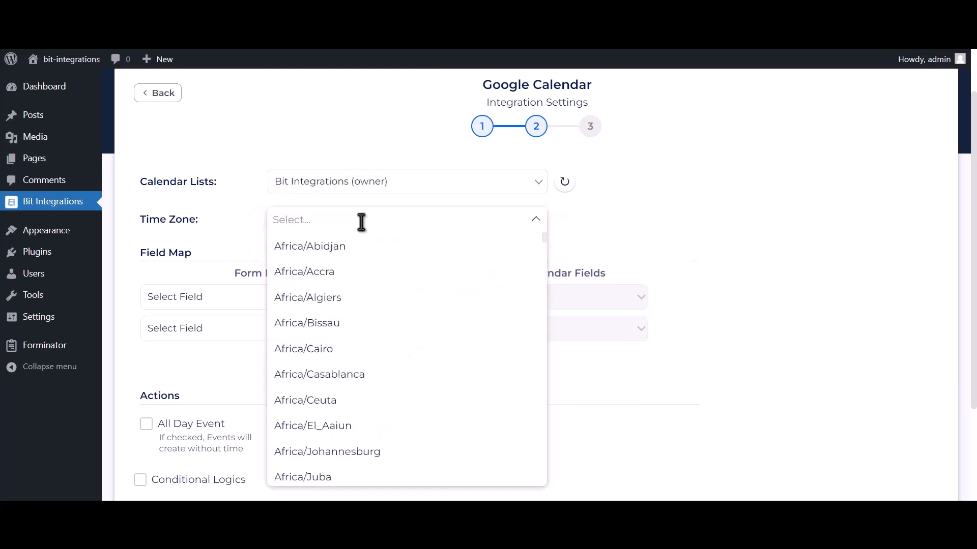
pyautogui.write('dhaka')
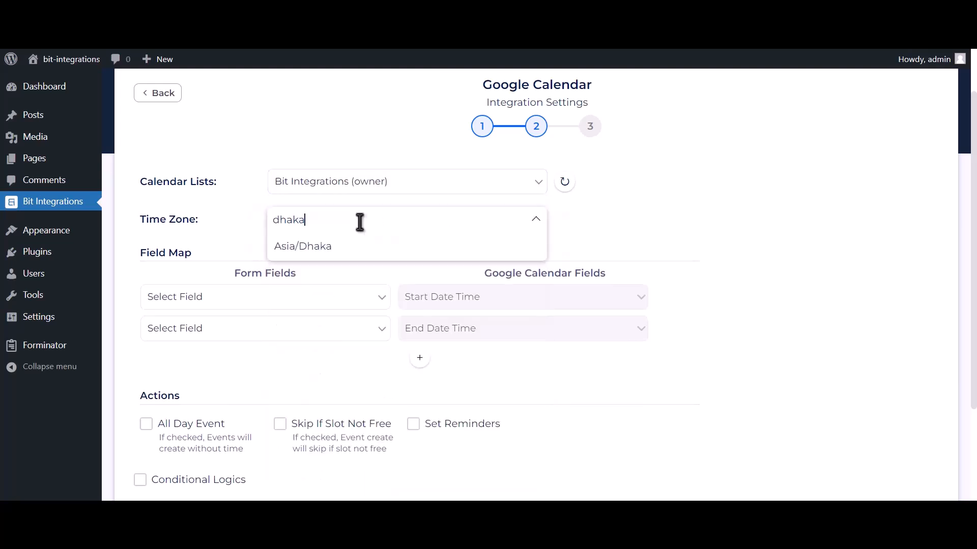
pyautogui.click(353, 254)
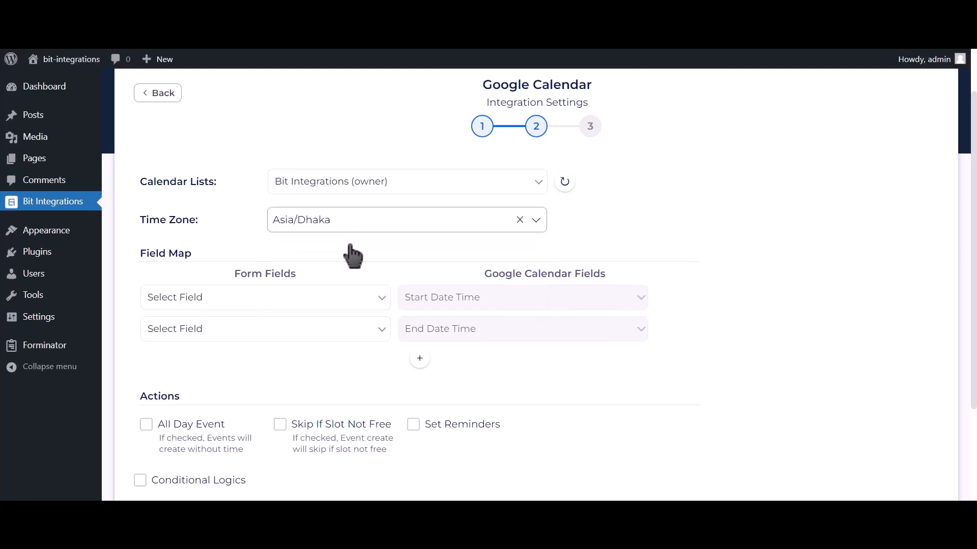
pyautogui.scroll(1, 359, 285)
pyautogui.scroll(-2, 366, 310)
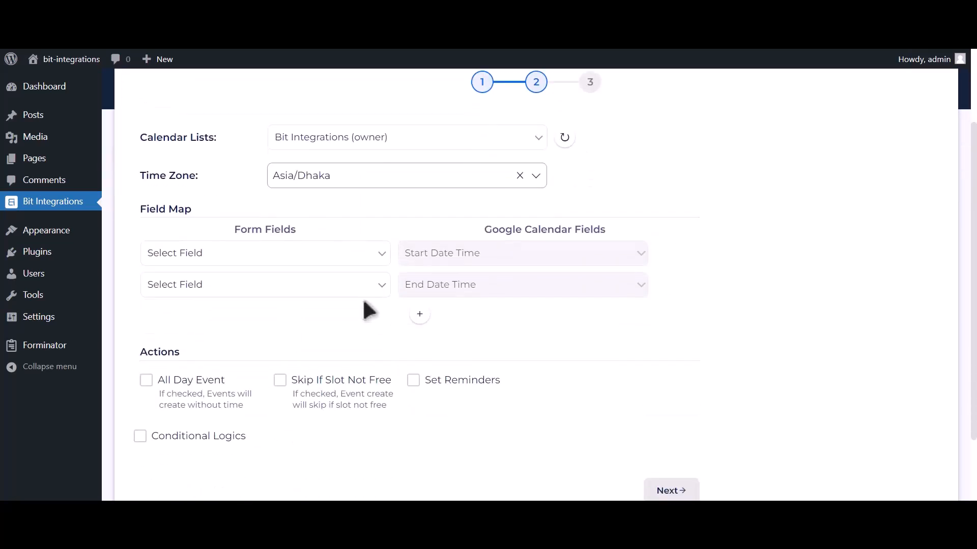
# Map Date-1 to Start and End Date Time and Email Address-1 to the event Description.
pyautogui.click(294, 253)
pyautogui.click(189, 334)
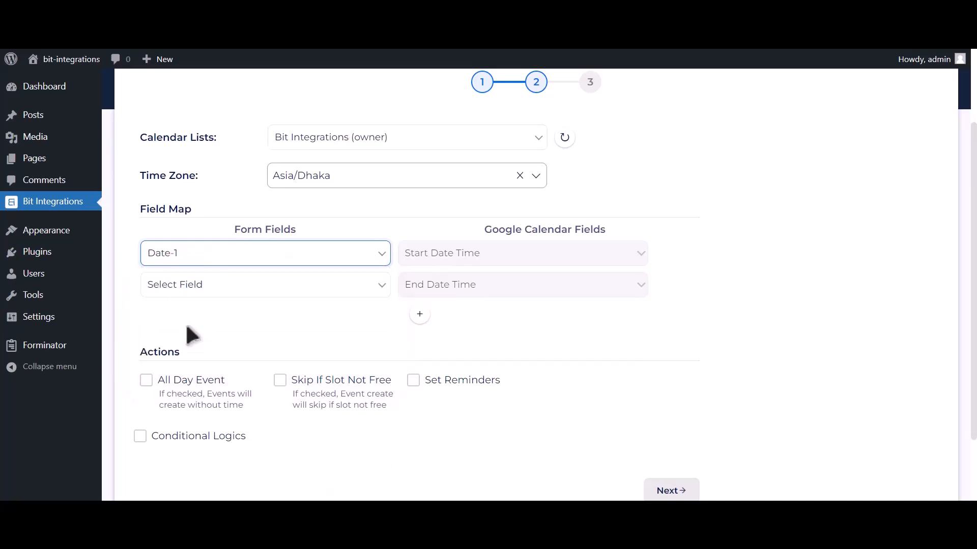
pyautogui.click(328, 288)
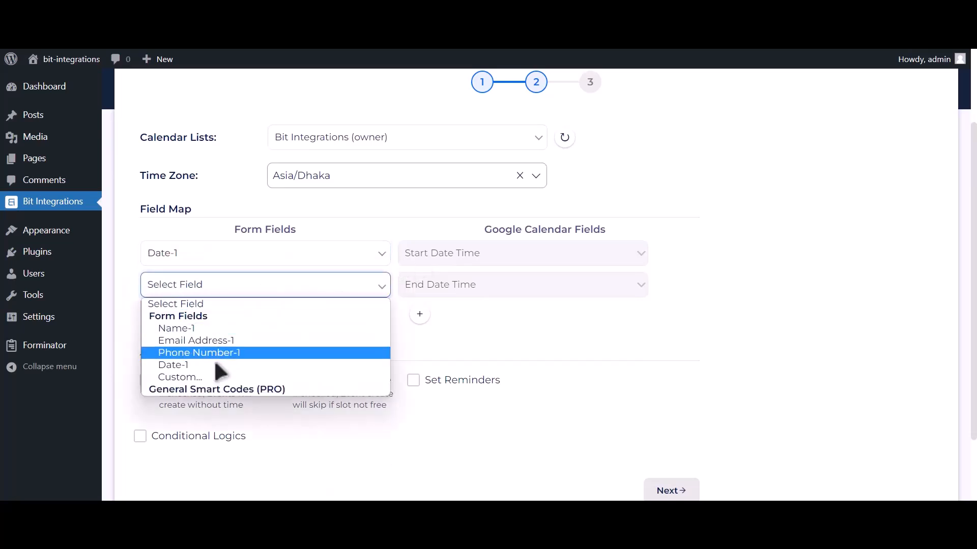
pyautogui.click(216, 365)
pyautogui.click(420, 314)
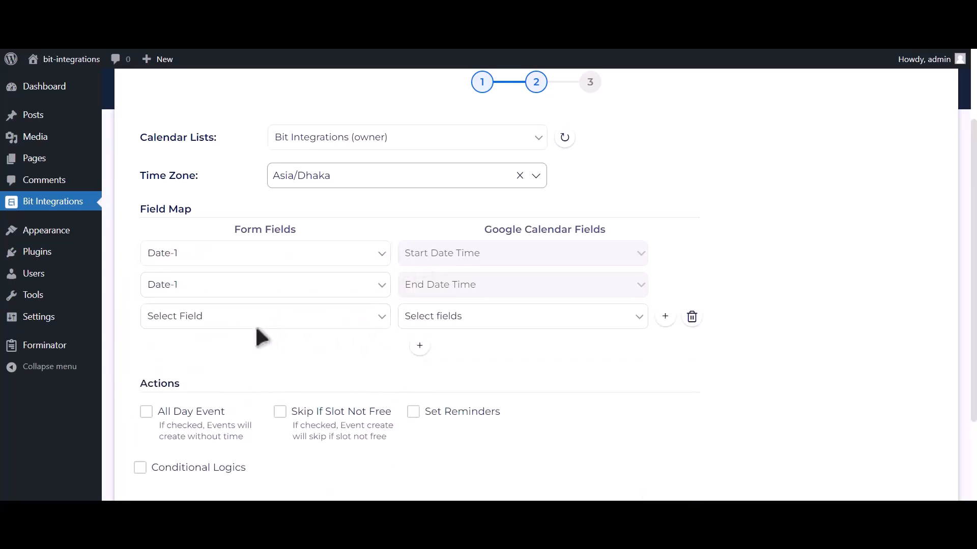
pyautogui.click(245, 320)
pyautogui.click(217, 372)
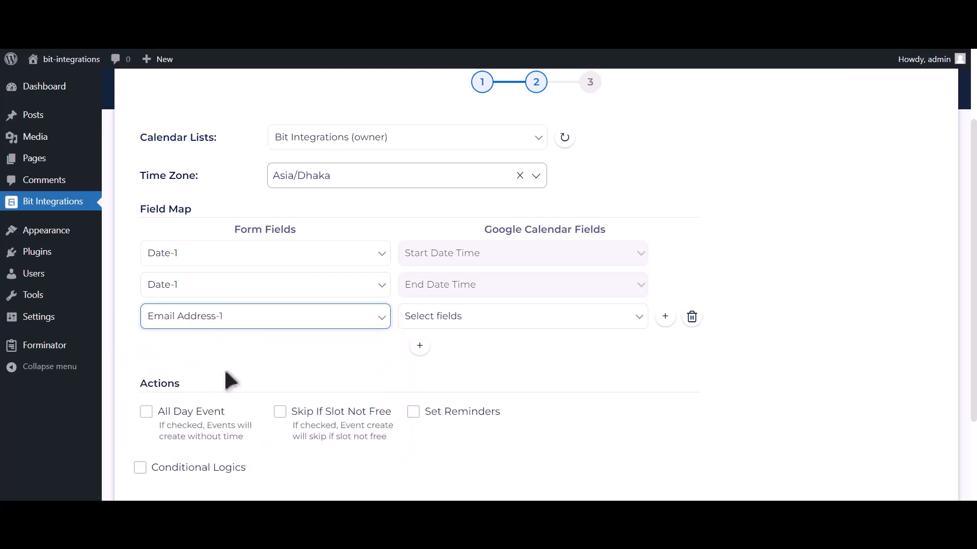
pyautogui.click(416, 327)
pyautogui.click(423, 368)
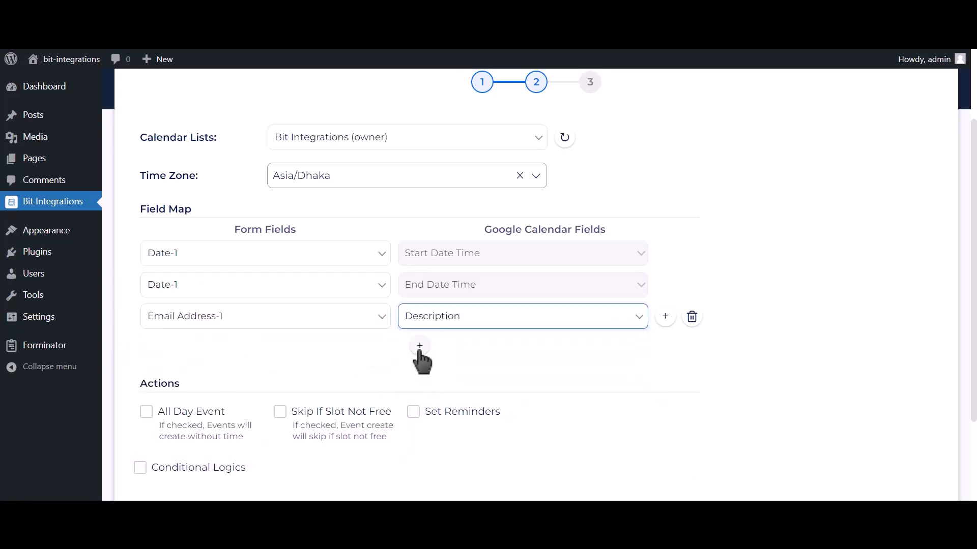
# Add mappings of Name-1 to the event Title and Phone Number-1 to Description.
pyautogui.click(420, 347)
pyautogui.click(255, 351)
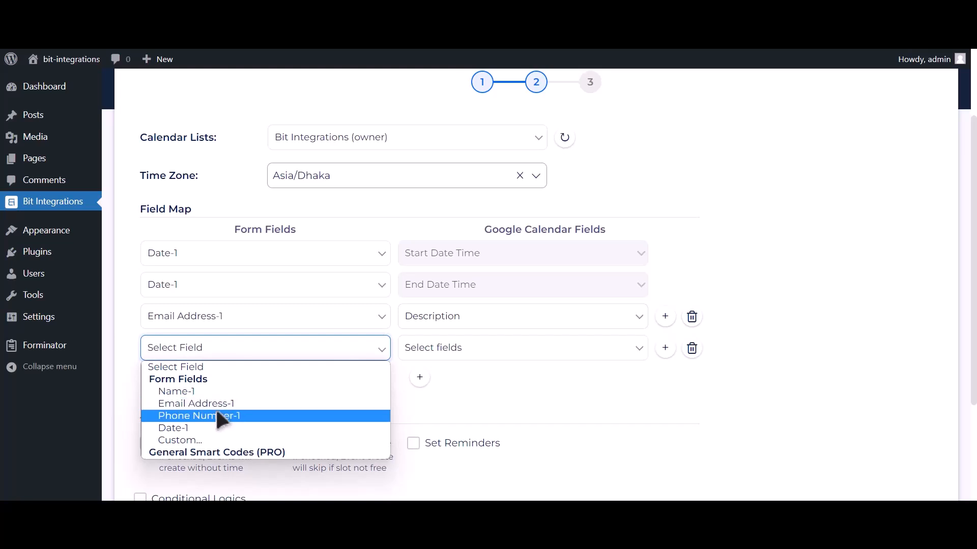
pyautogui.click(215, 392)
pyautogui.click(435, 353)
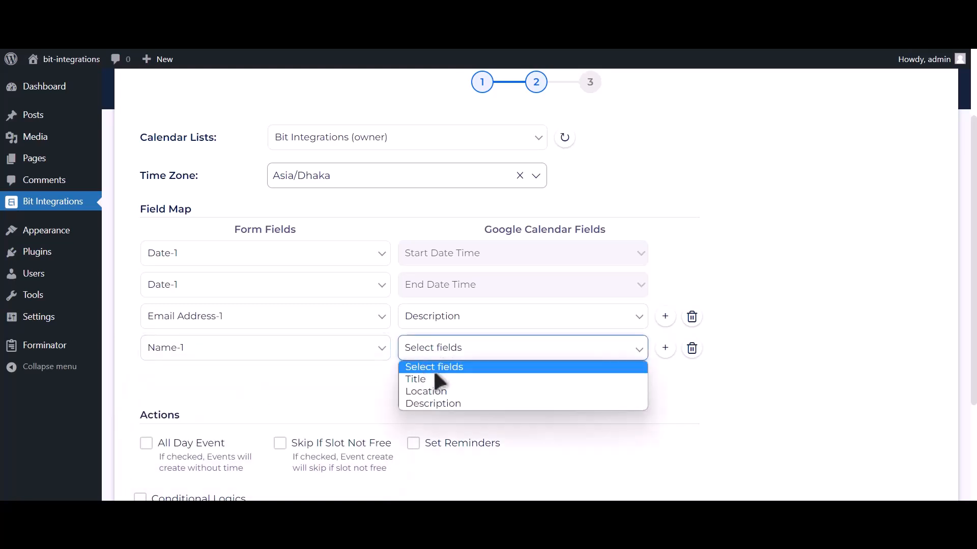
pyautogui.click(432, 378)
pyautogui.click(420, 377)
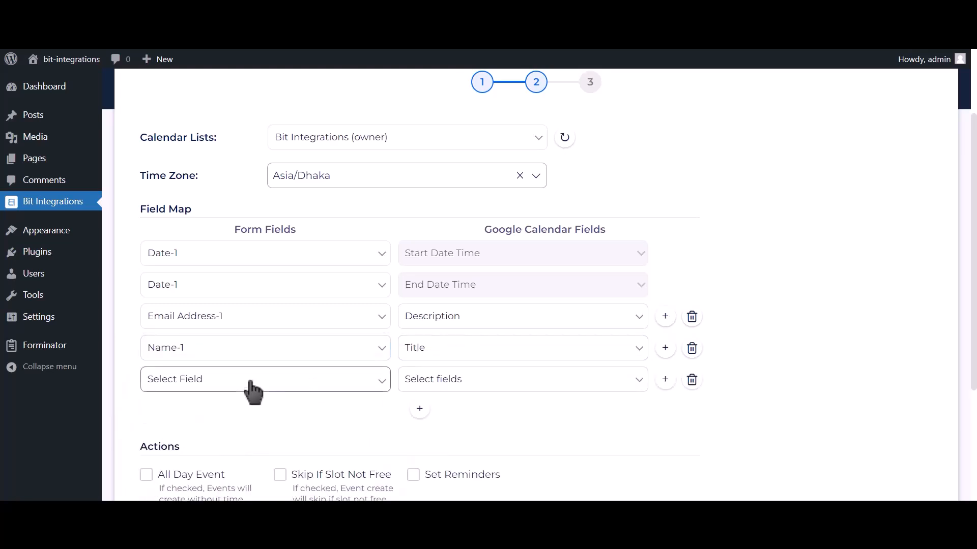
pyautogui.click(253, 389)
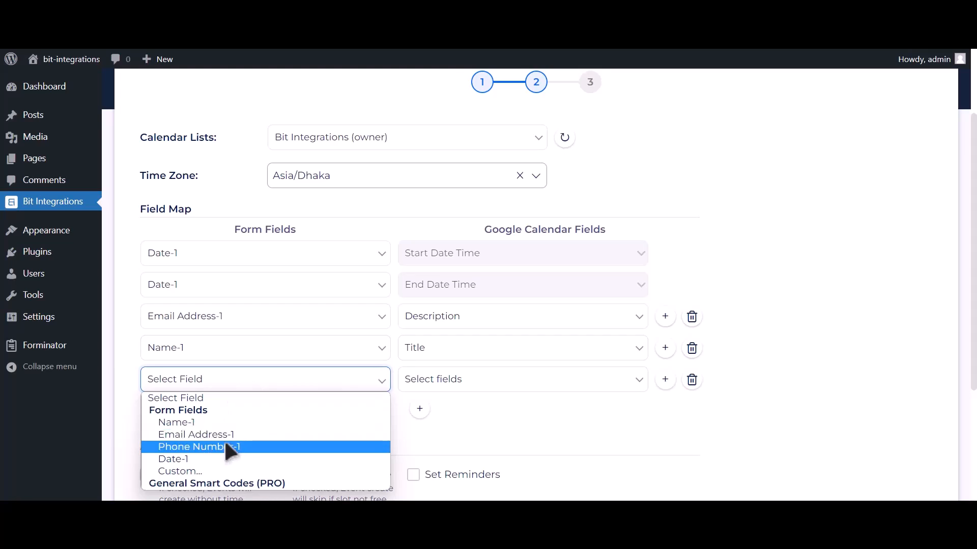
pyautogui.click(227, 446)
pyautogui.click(458, 384)
pyautogui.click(435, 435)
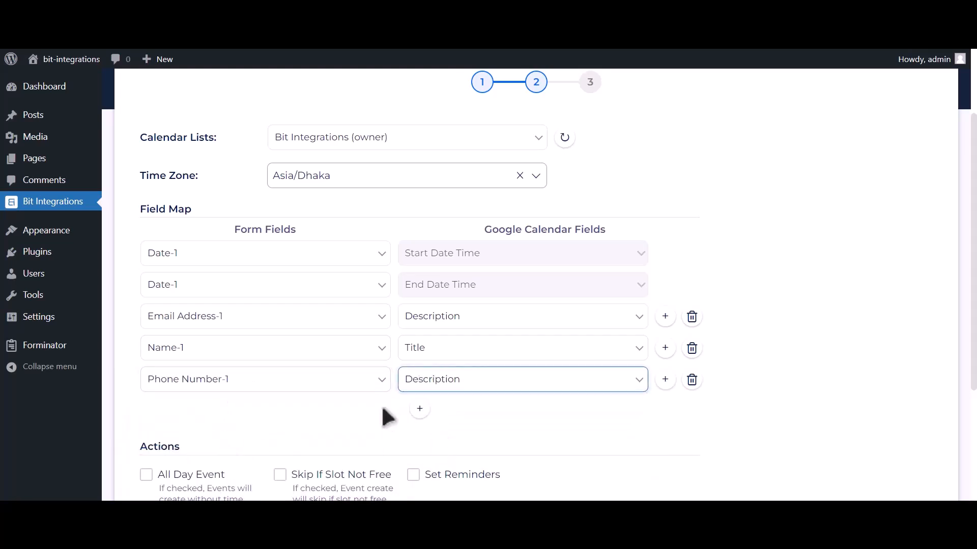
# Enable All Day Event, then finish and save the integration.
pyautogui.scroll(-2, 394, 414)
pyautogui.click(190, 376)
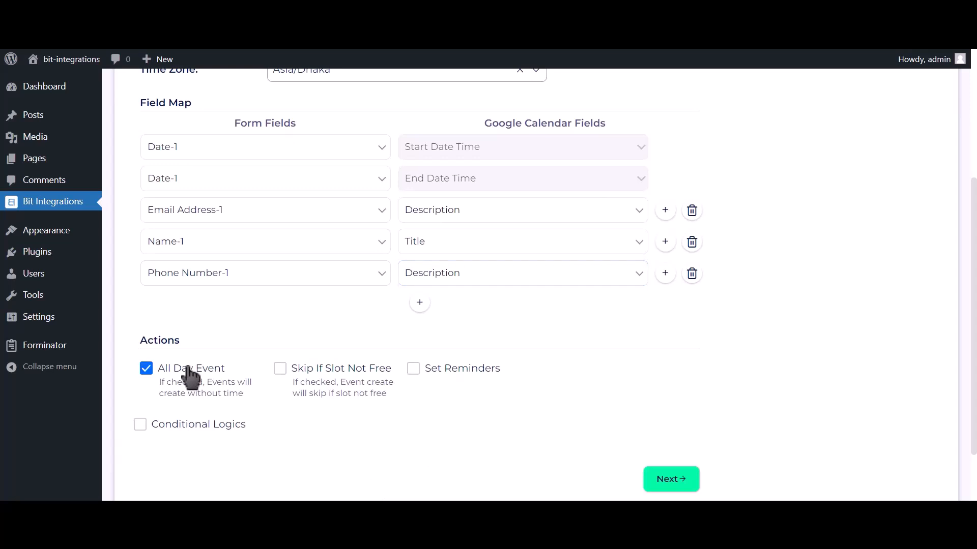
pyautogui.scroll(-2, 188, 376)
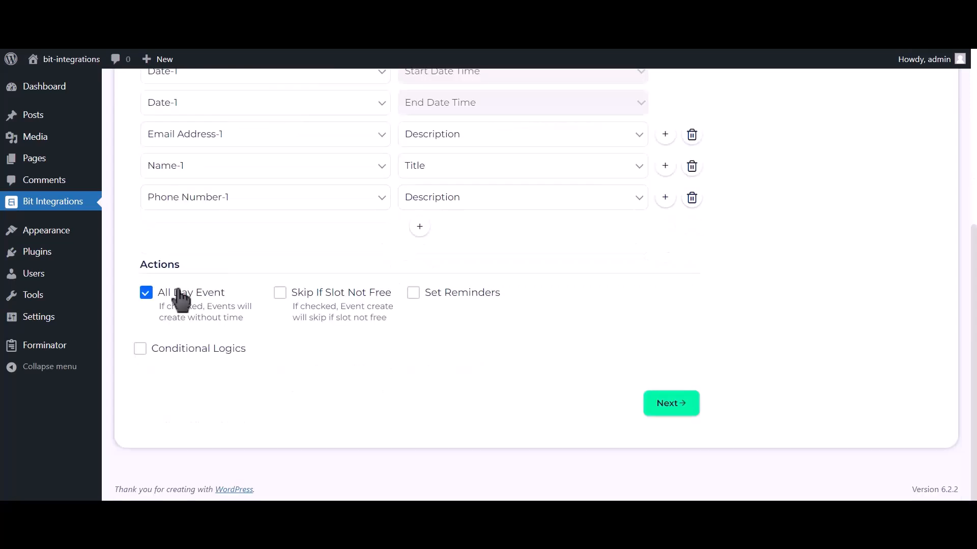
pyautogui.click(679, 410)
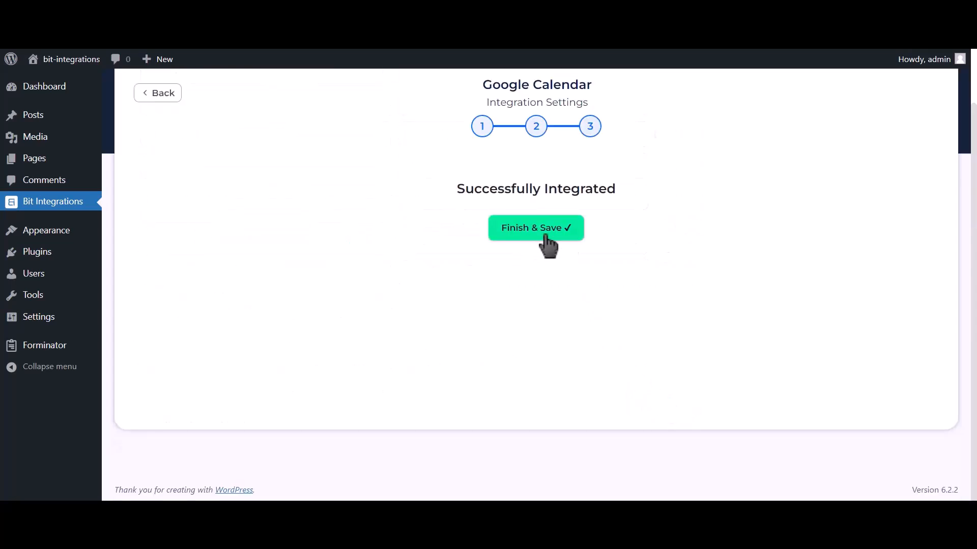
pyautogui.click(544, 235)
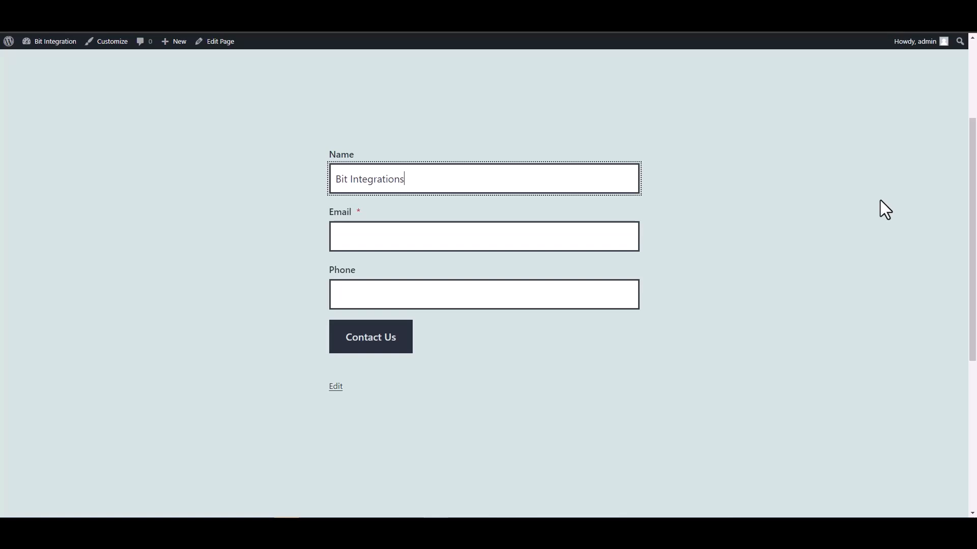
# Fill in the CoBlocks form's email address and phone number and submit it with Contact Us.
pyautogui.click(638, 232)
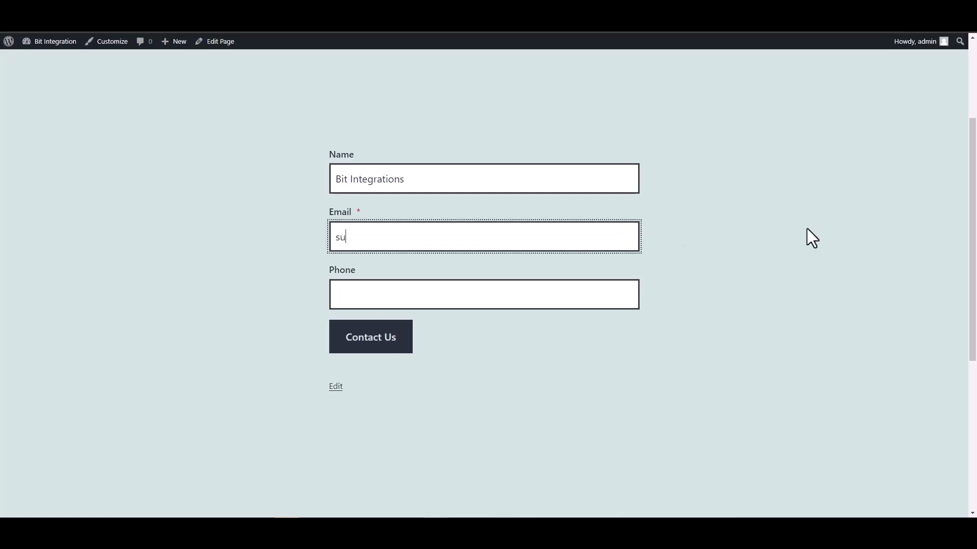
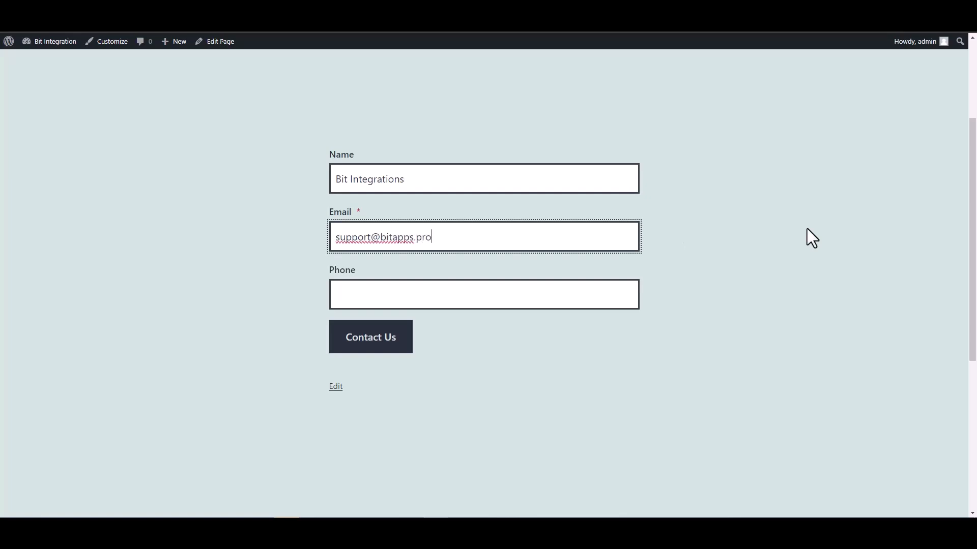
pyautogui.click(578, 297)
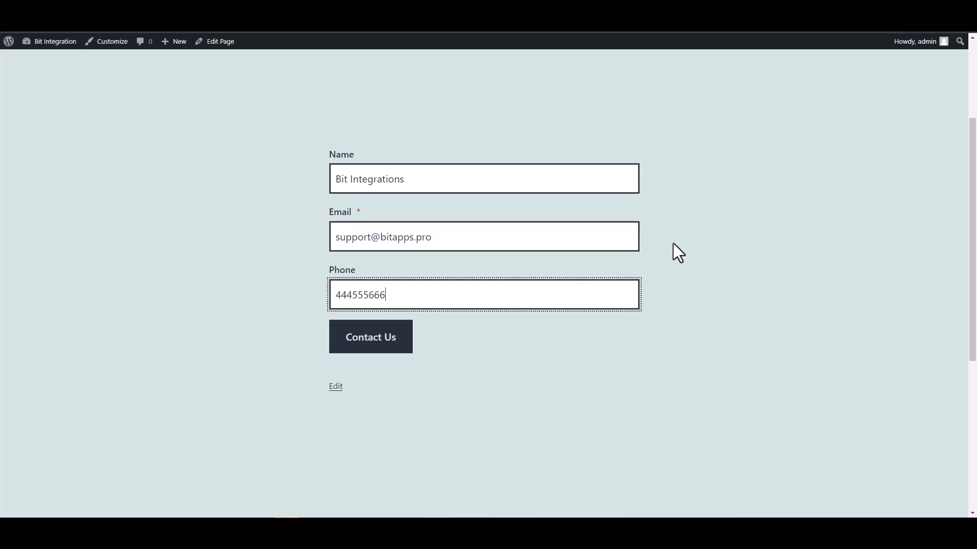
pyautogui.click(398, 338)
pyautogui.scroll(-2, 651, 300)
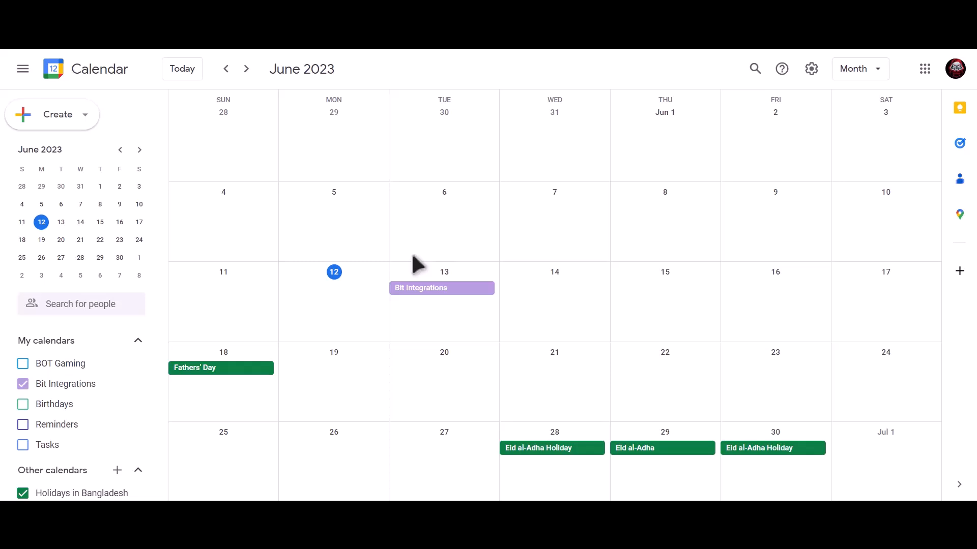
# Open the June 13 'Bit Integrations' event to see its phone-number description.
pyautogui.click(478, 294)
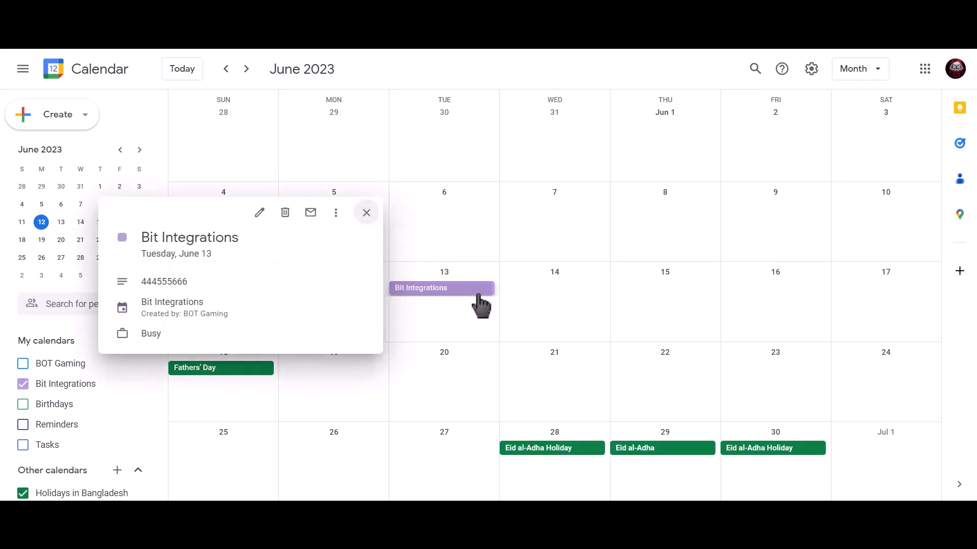